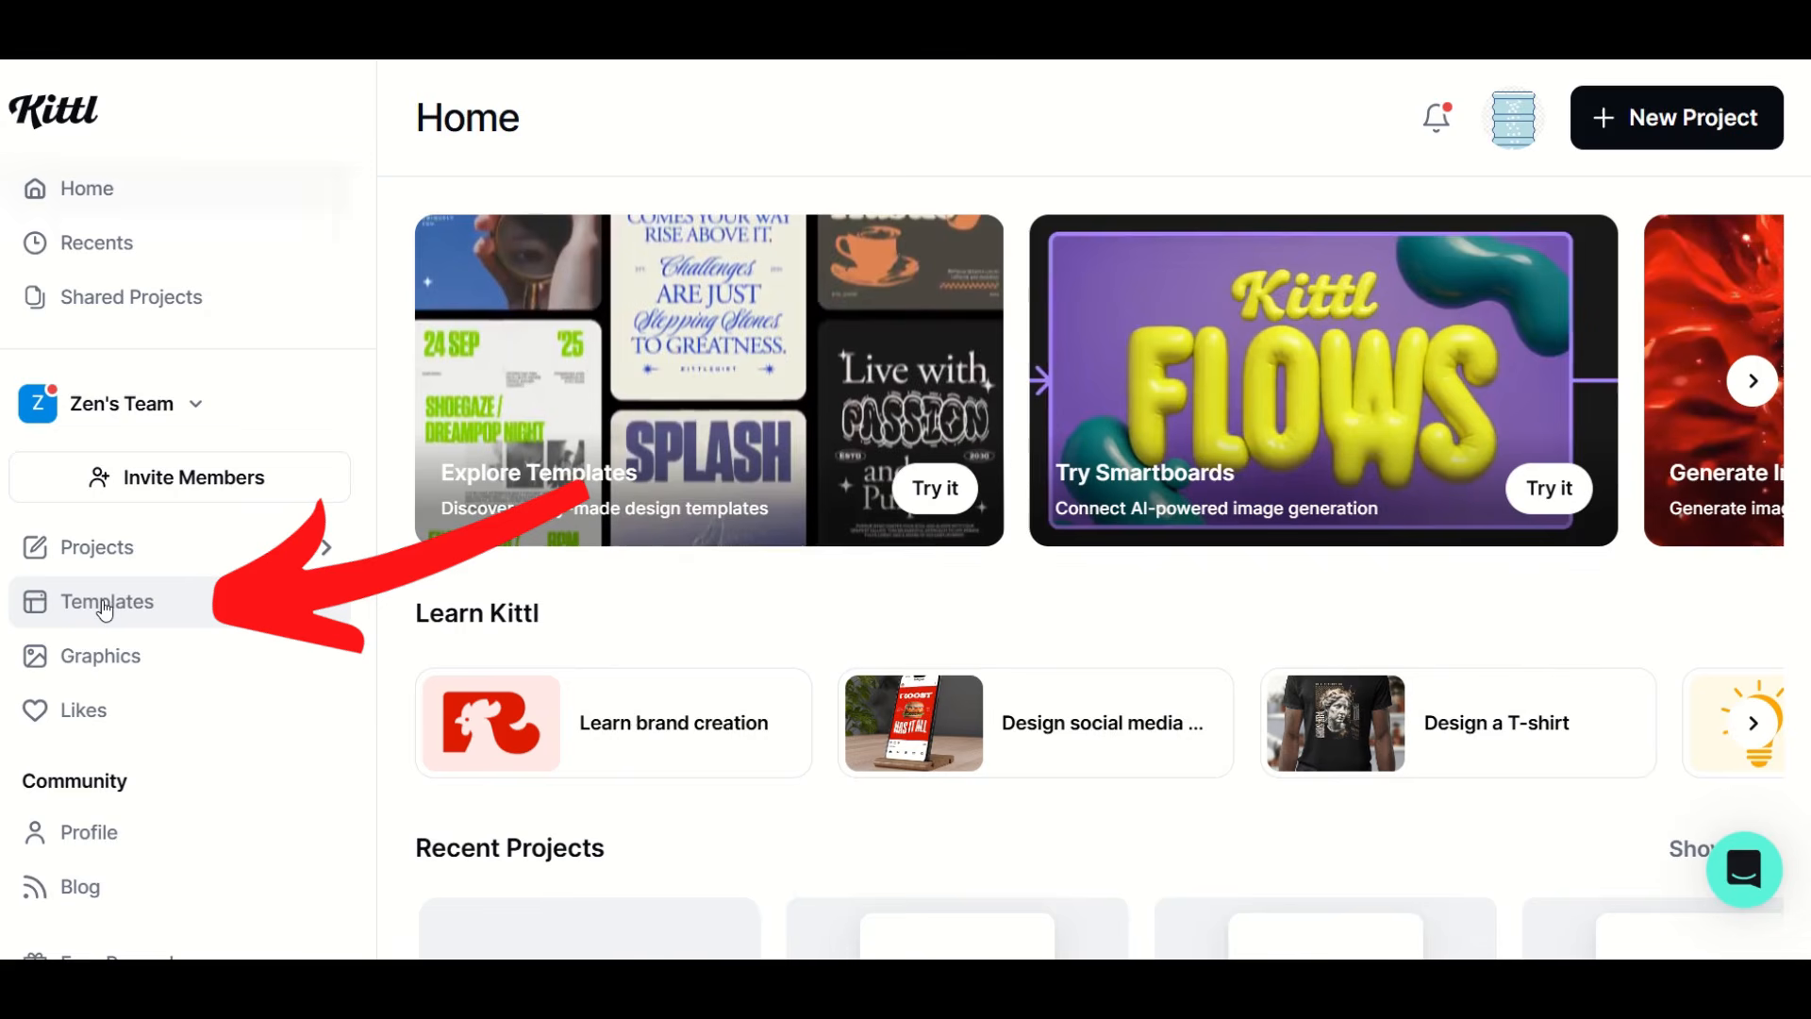
Open the Rebel Angle Streetwear template from the Trending Now templates as an editable project
scroll(1050, 397, down, 5)
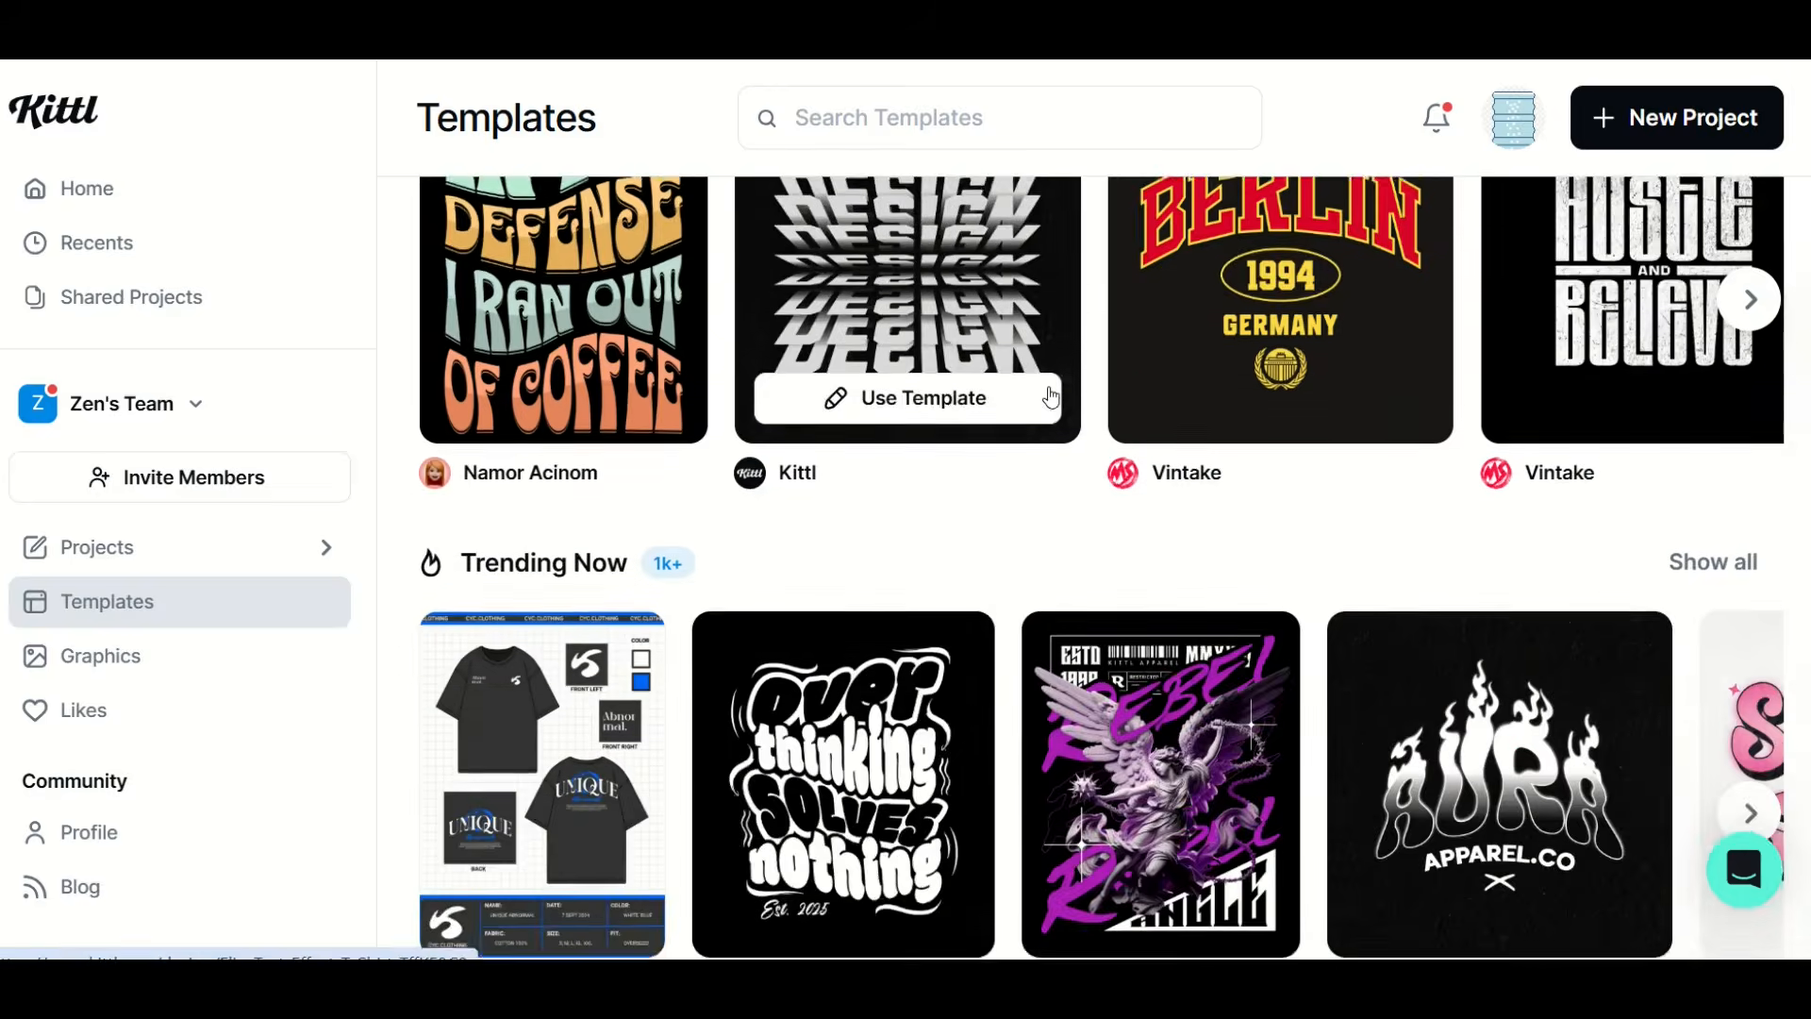
scroll(1053, 394, down, 3)
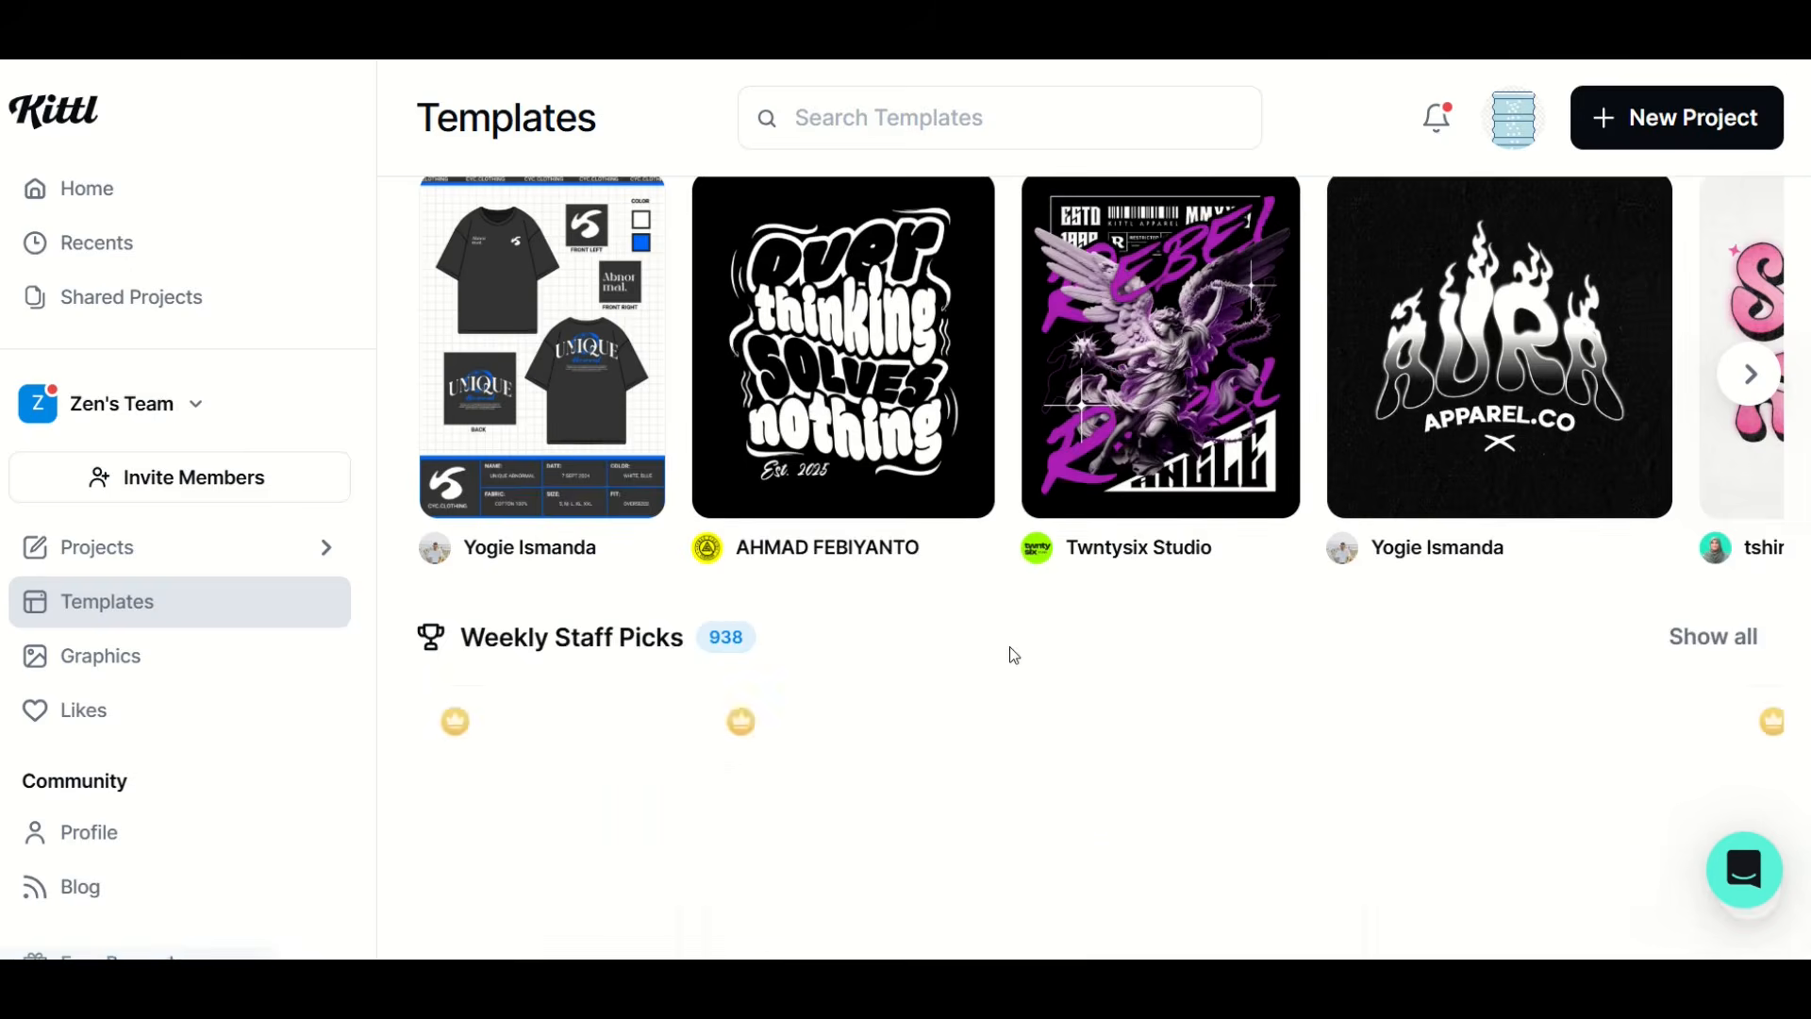
mouse_move(1099, 297)
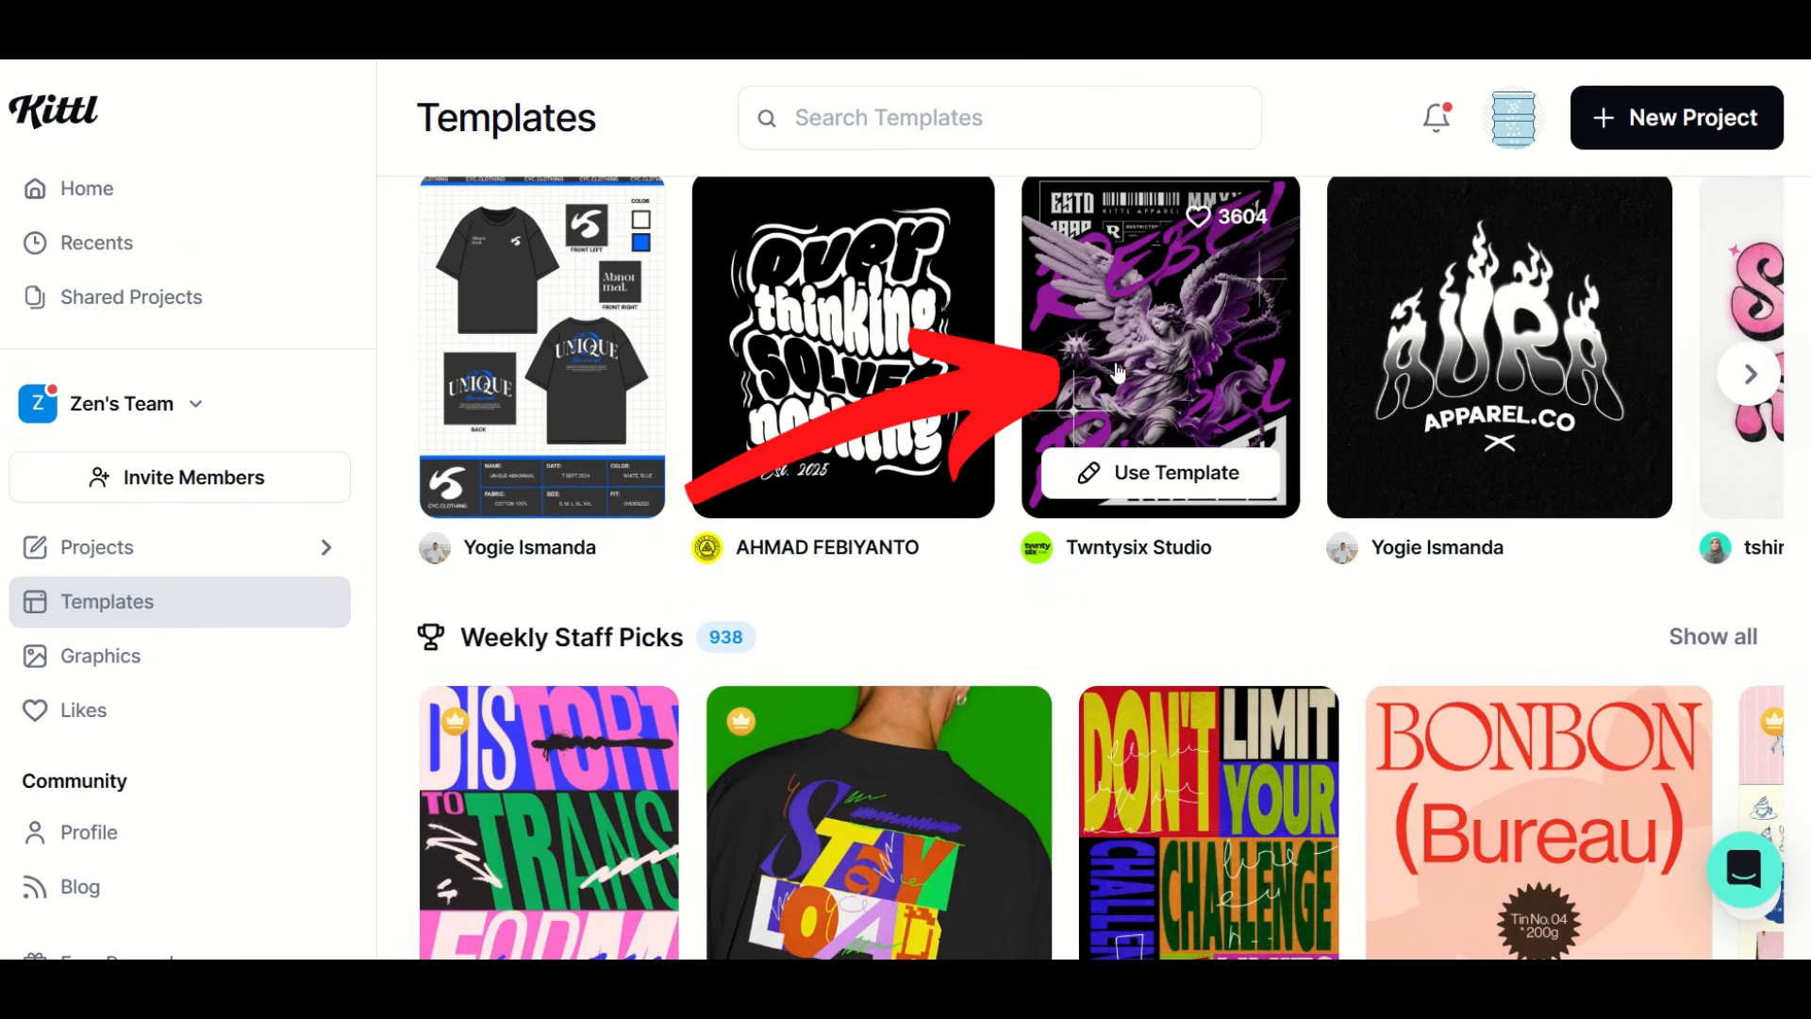
click(1150, 345)
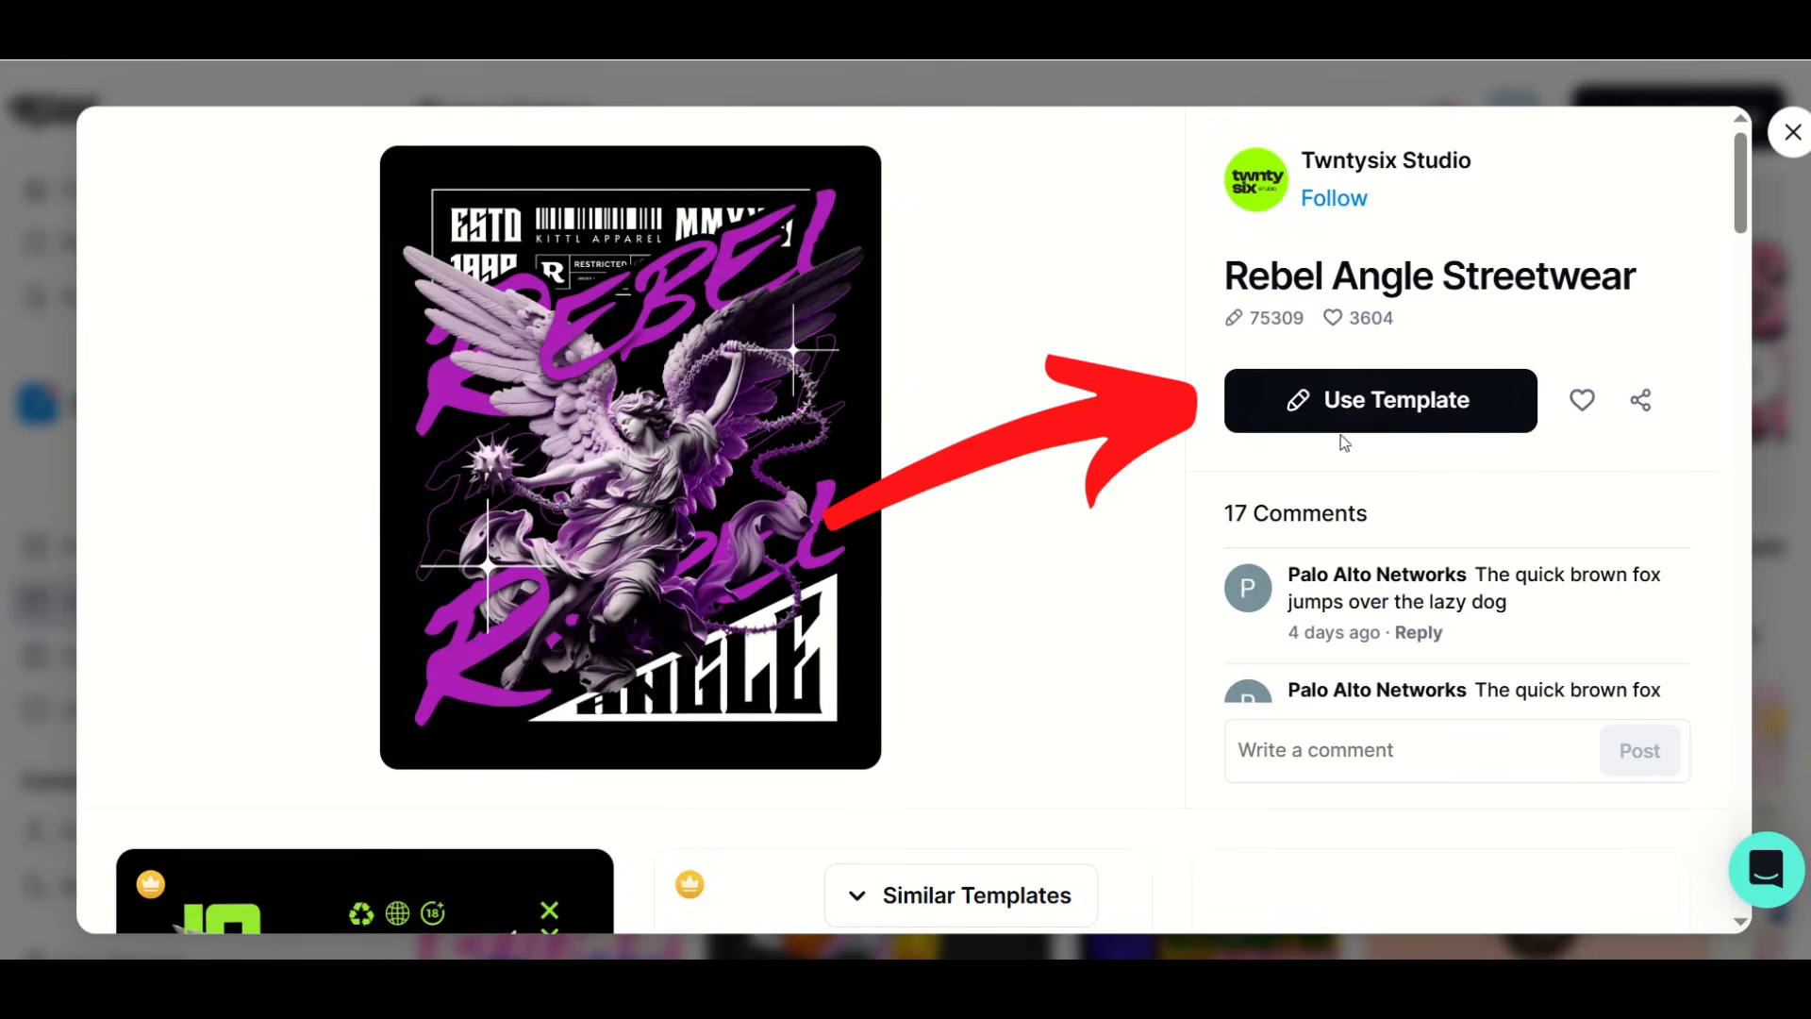
click(1374, 416)
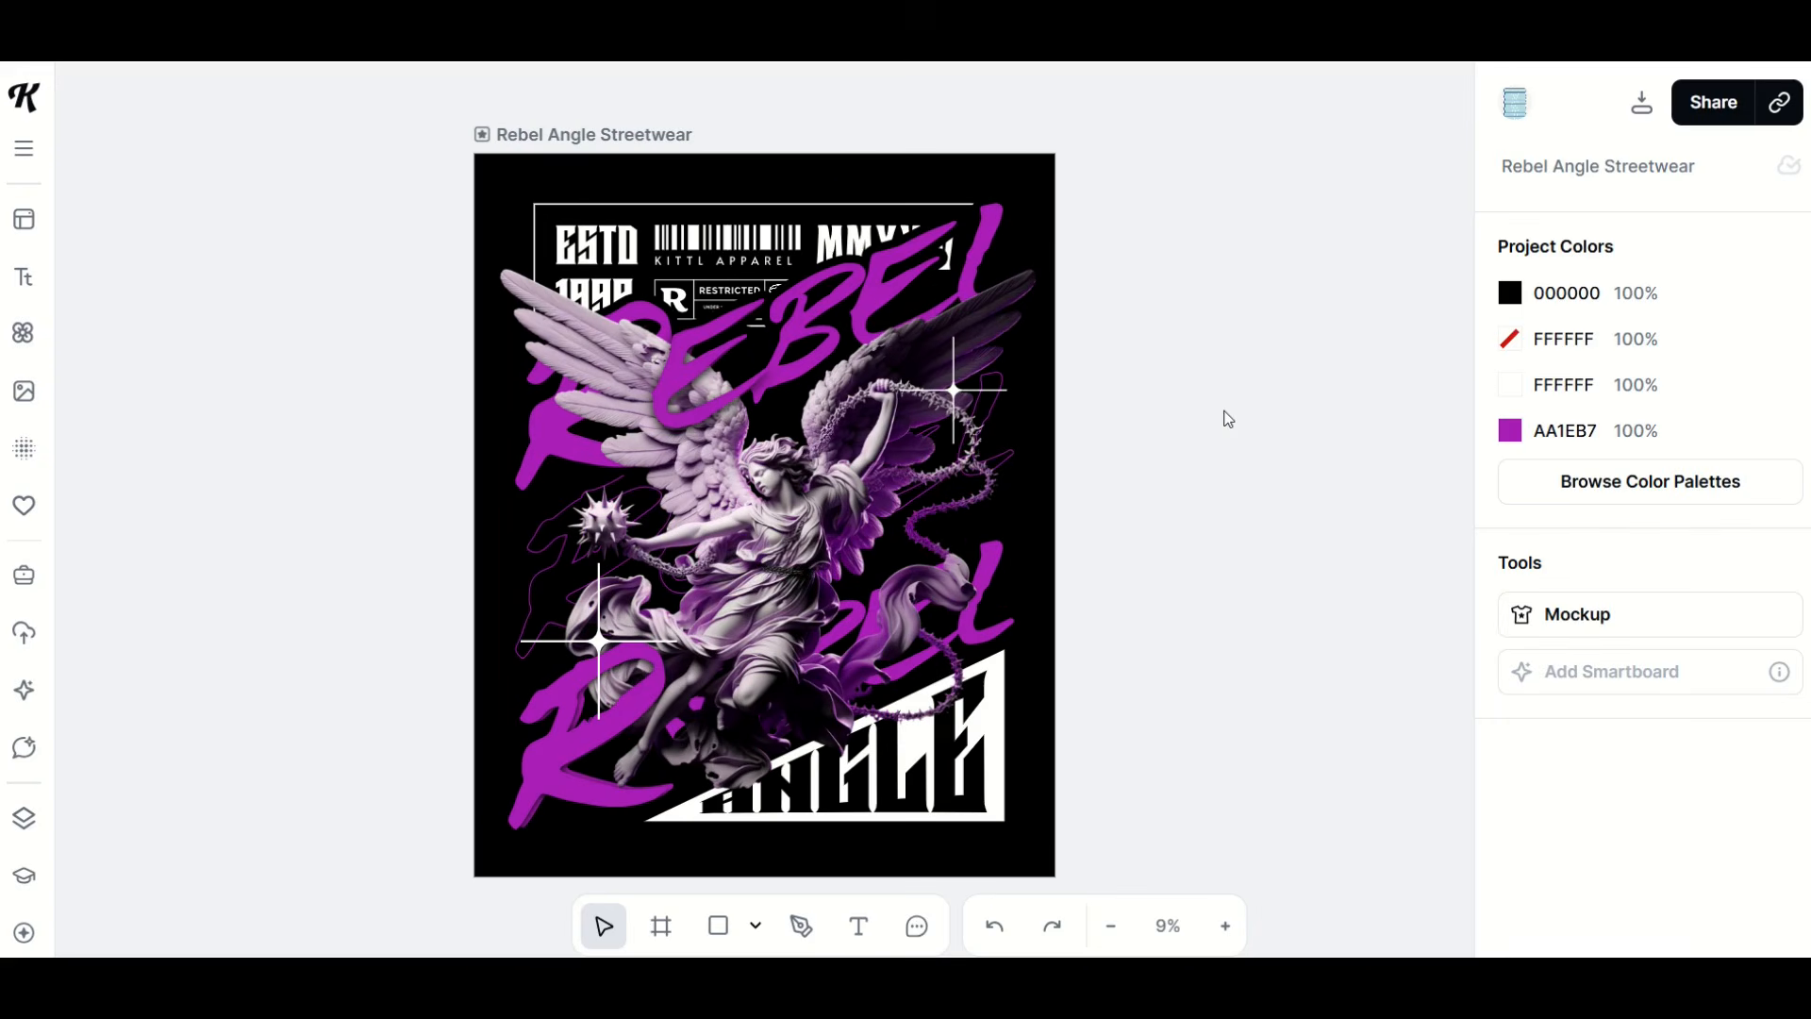
Try moving the angel illustration slightly to the left and undo the move
click(766, 539)
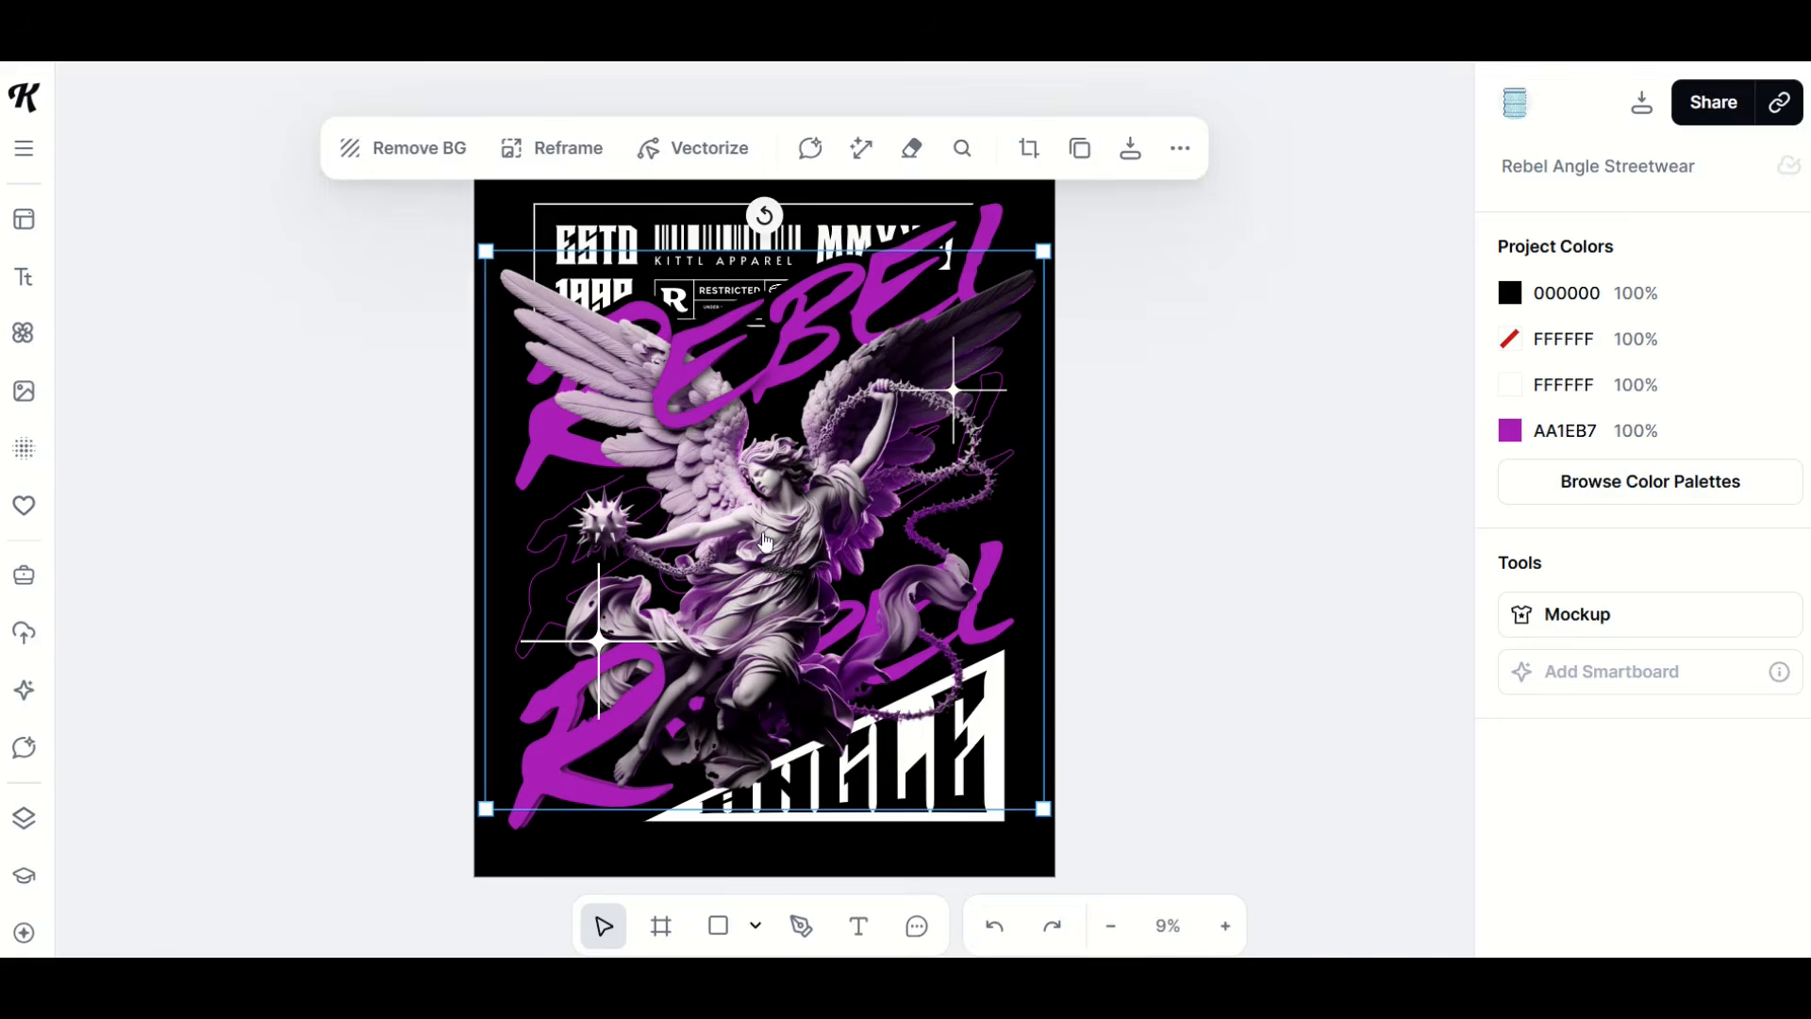
mouse_move(777, 525)
mouse_down()
mouse_move(613, 519)
mouse_move(595, 500)
mouse_move(927, 518)
mouse_move(731, 522)
mouse_move(752, 531)
mouse_up()
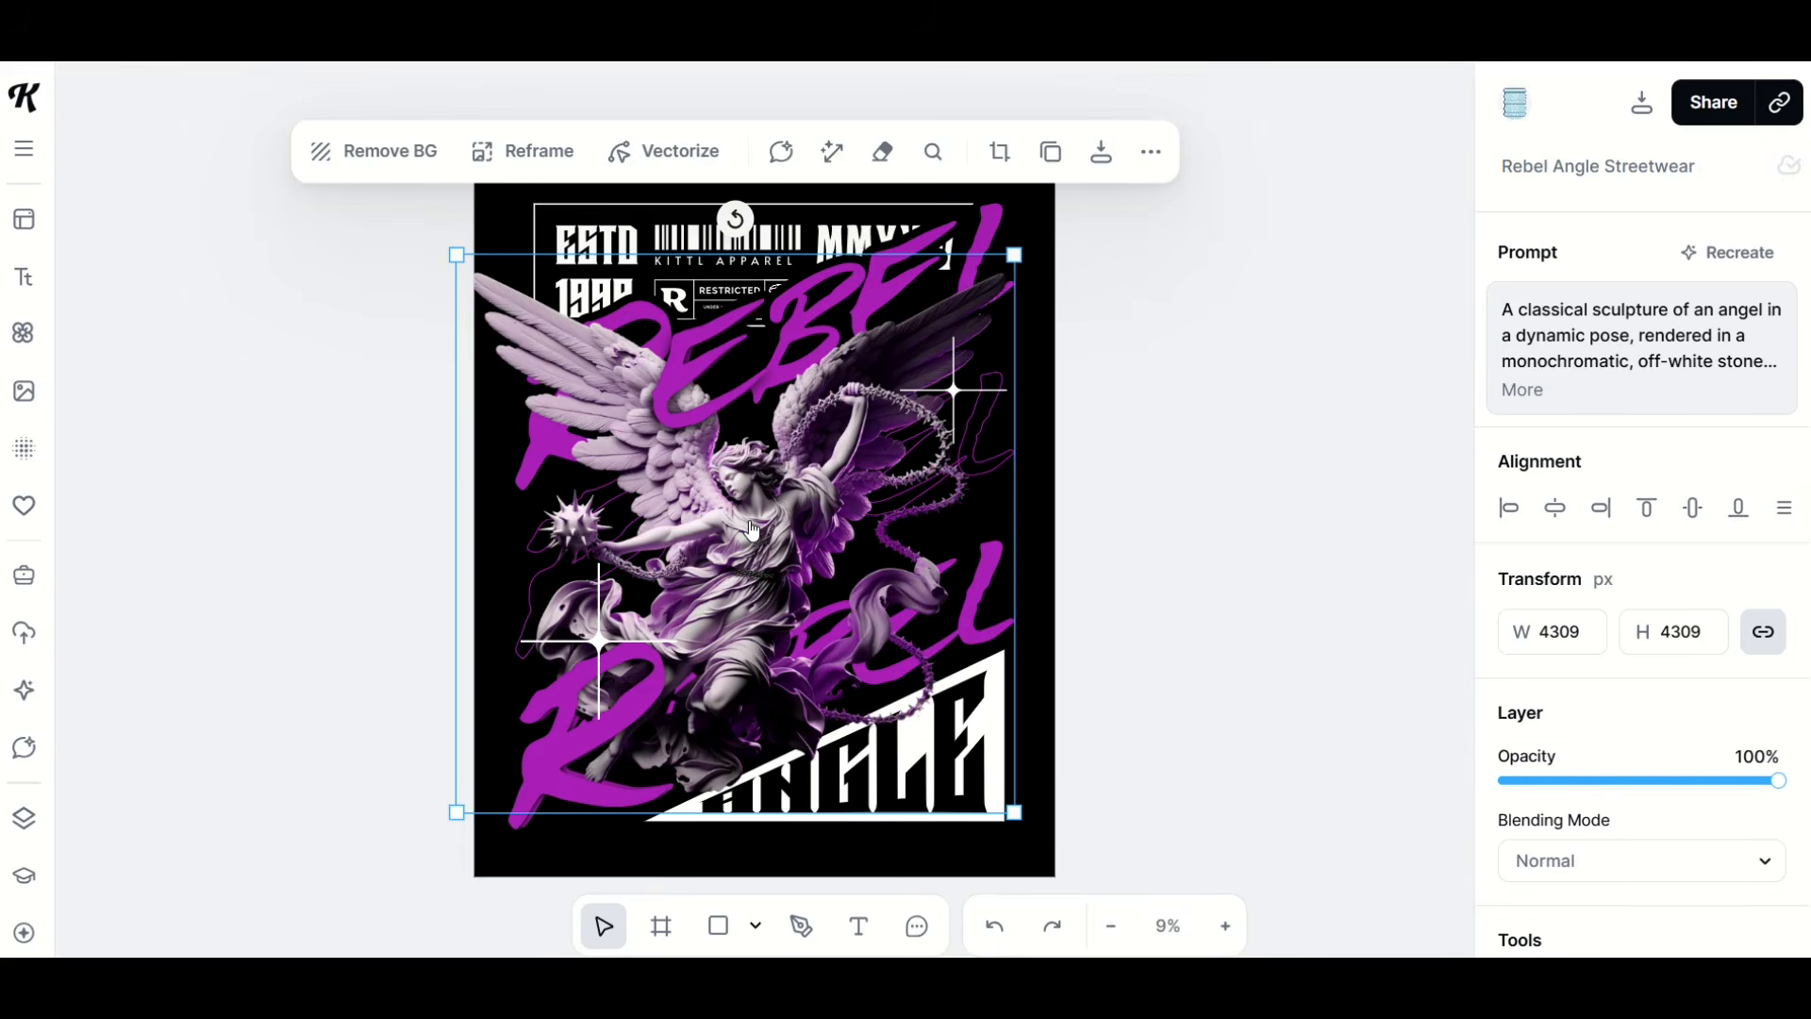
key(ctrl+z)
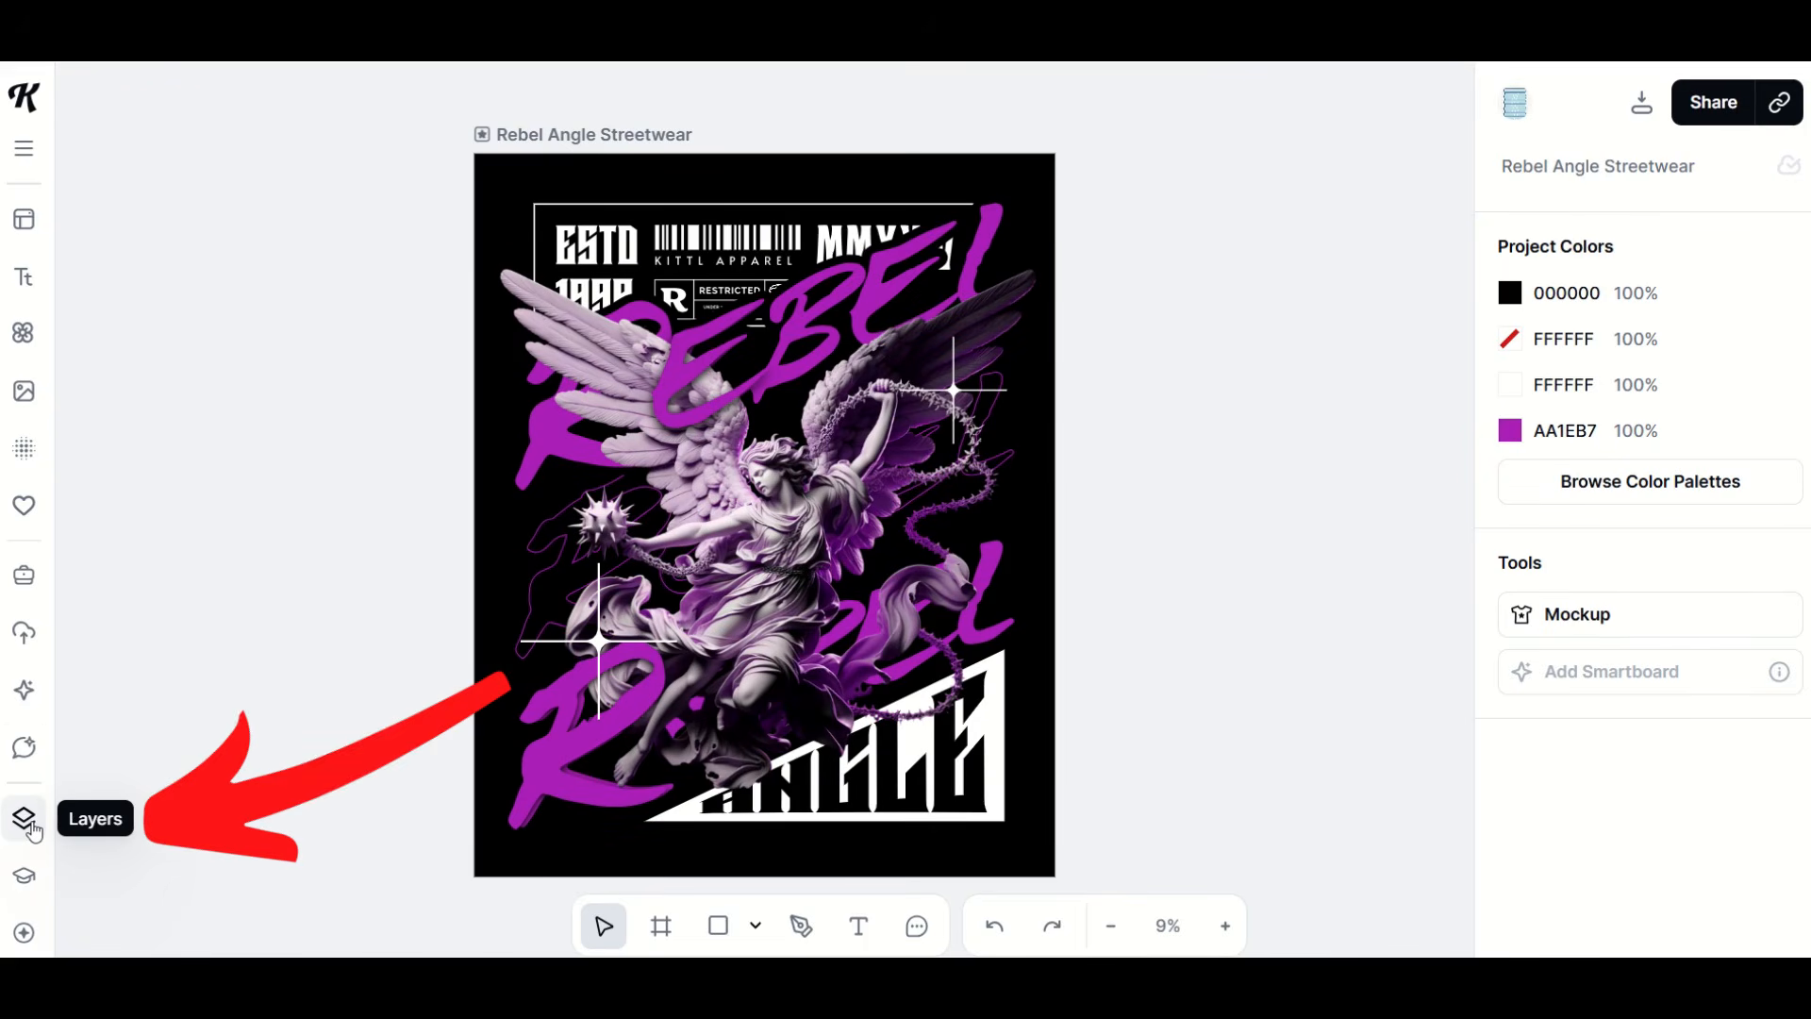
Show the project's layers, and hide and reshow the whole Rebel Angle Streetwear artboard
click(26, 819)
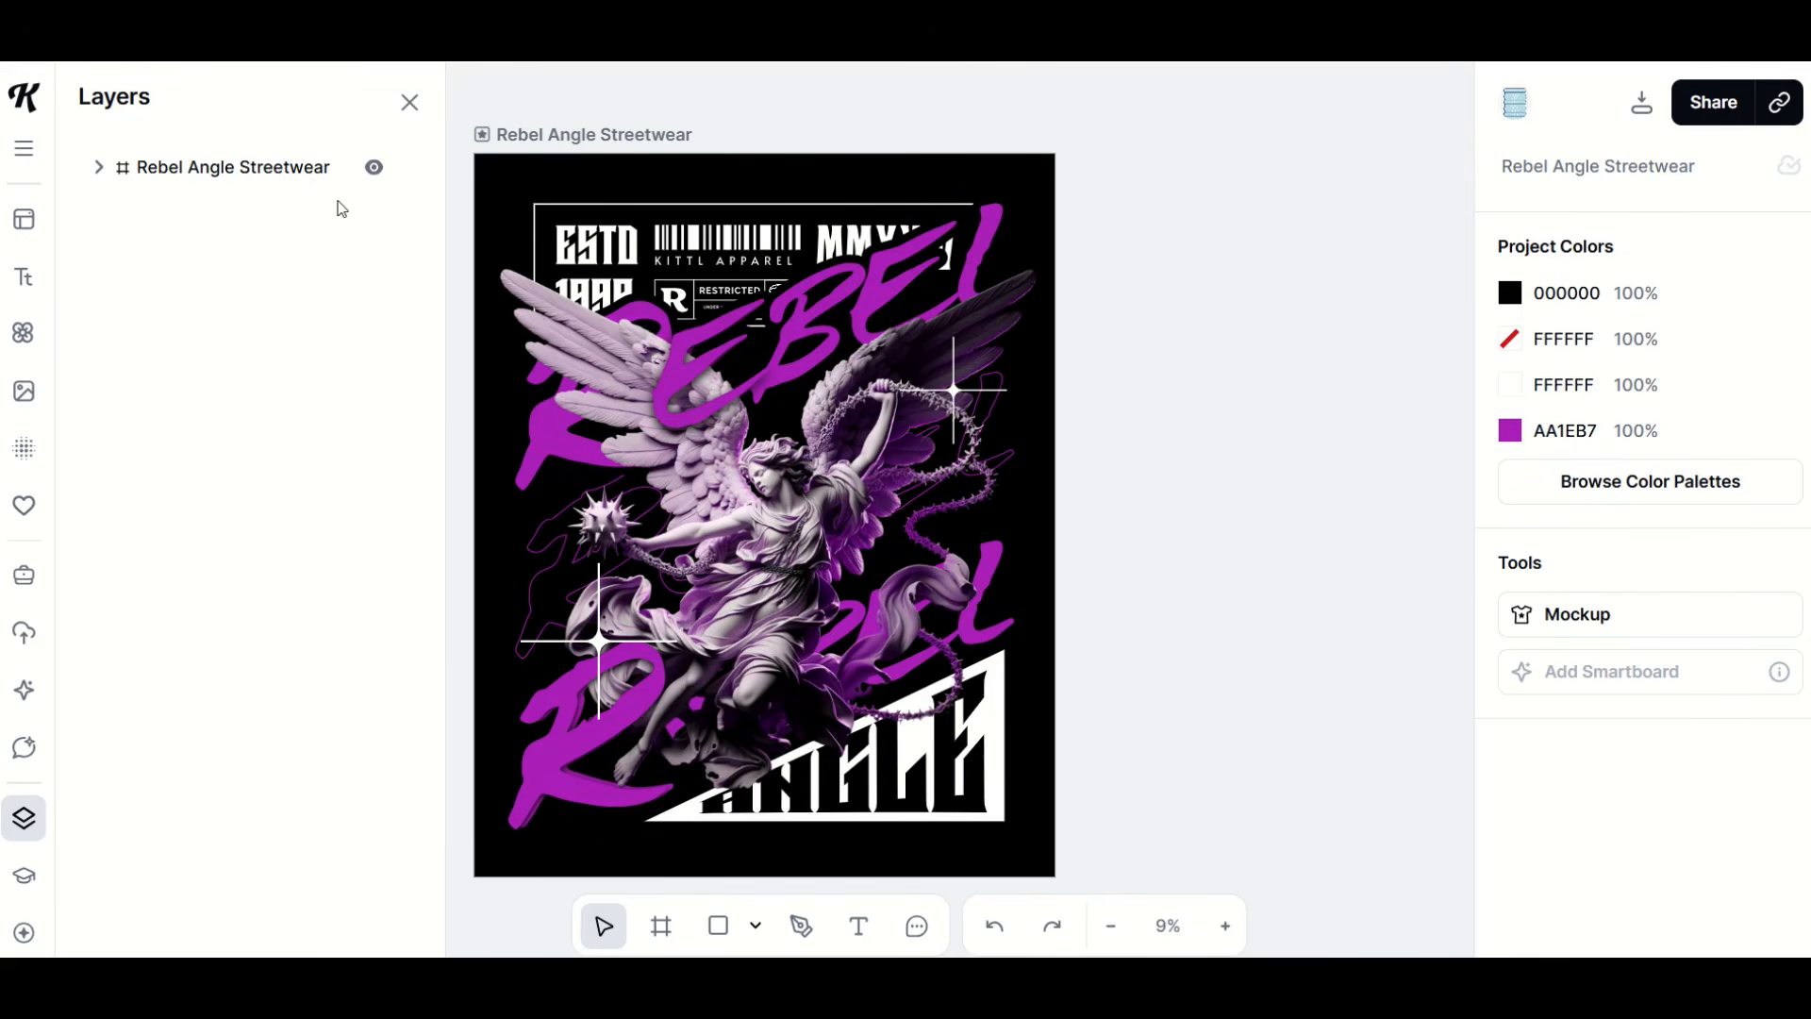
click(376, 186)
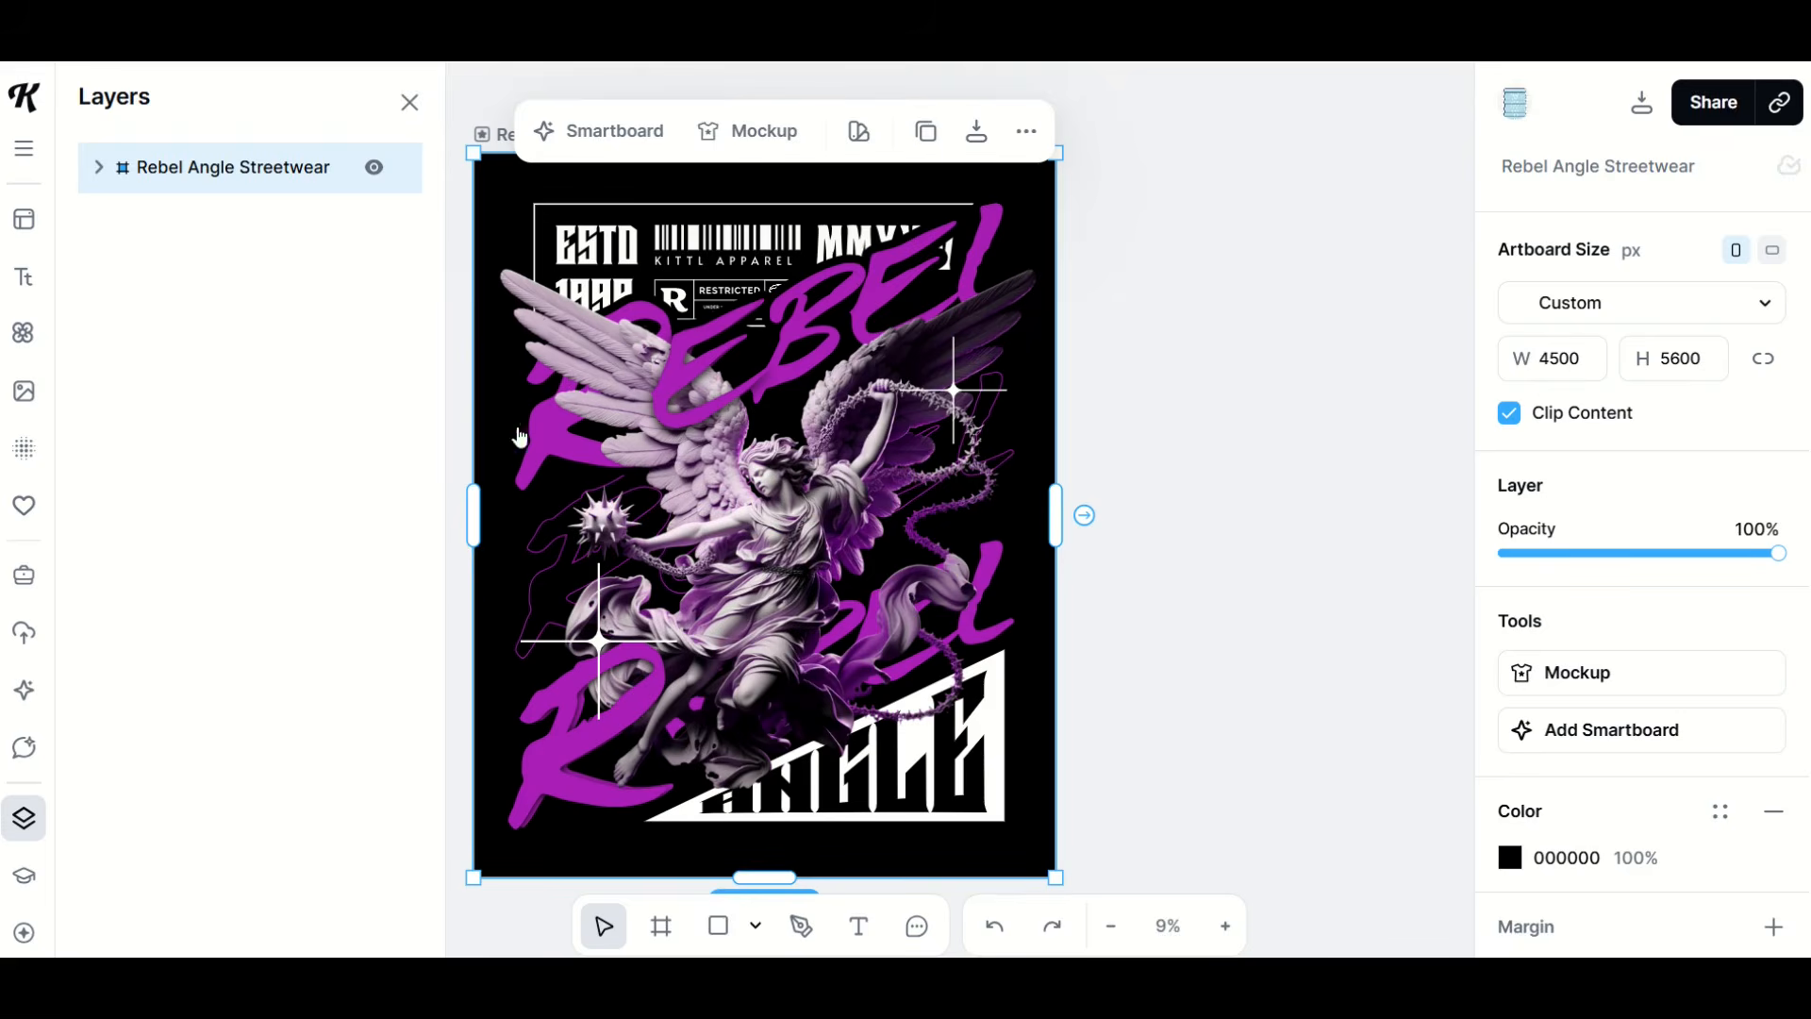
click(373, 167)
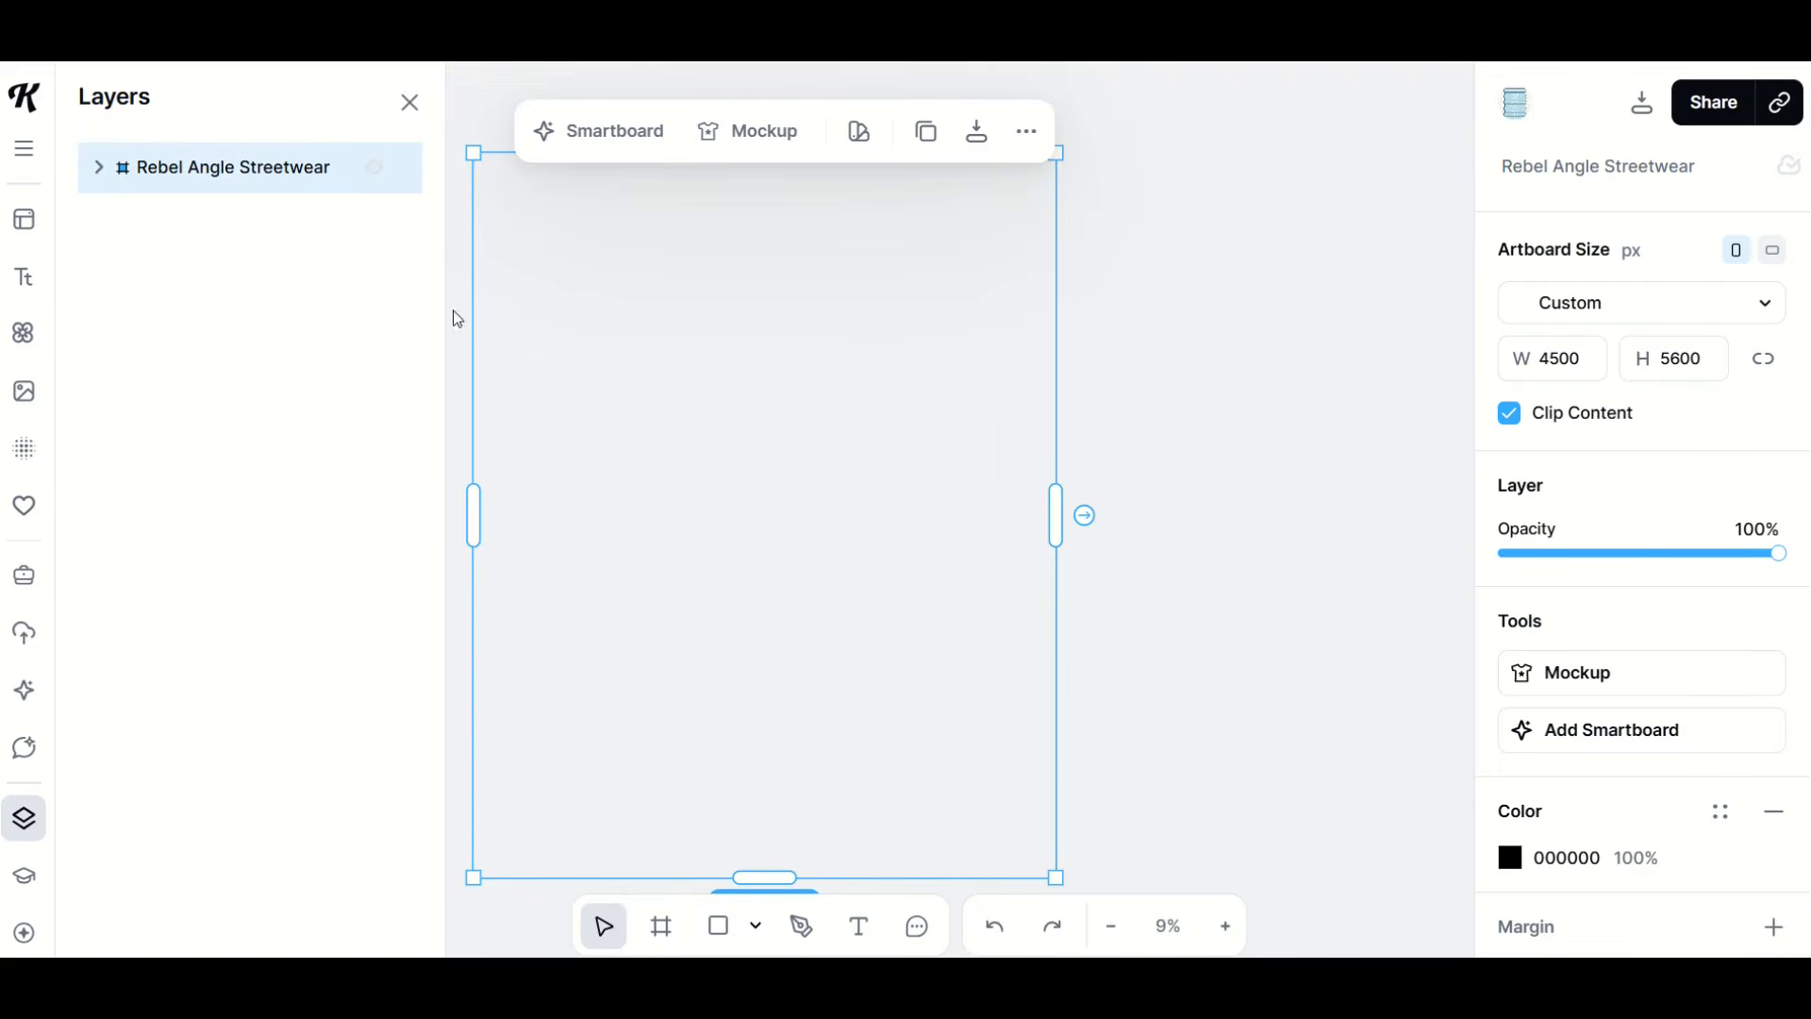
click(375, 168)
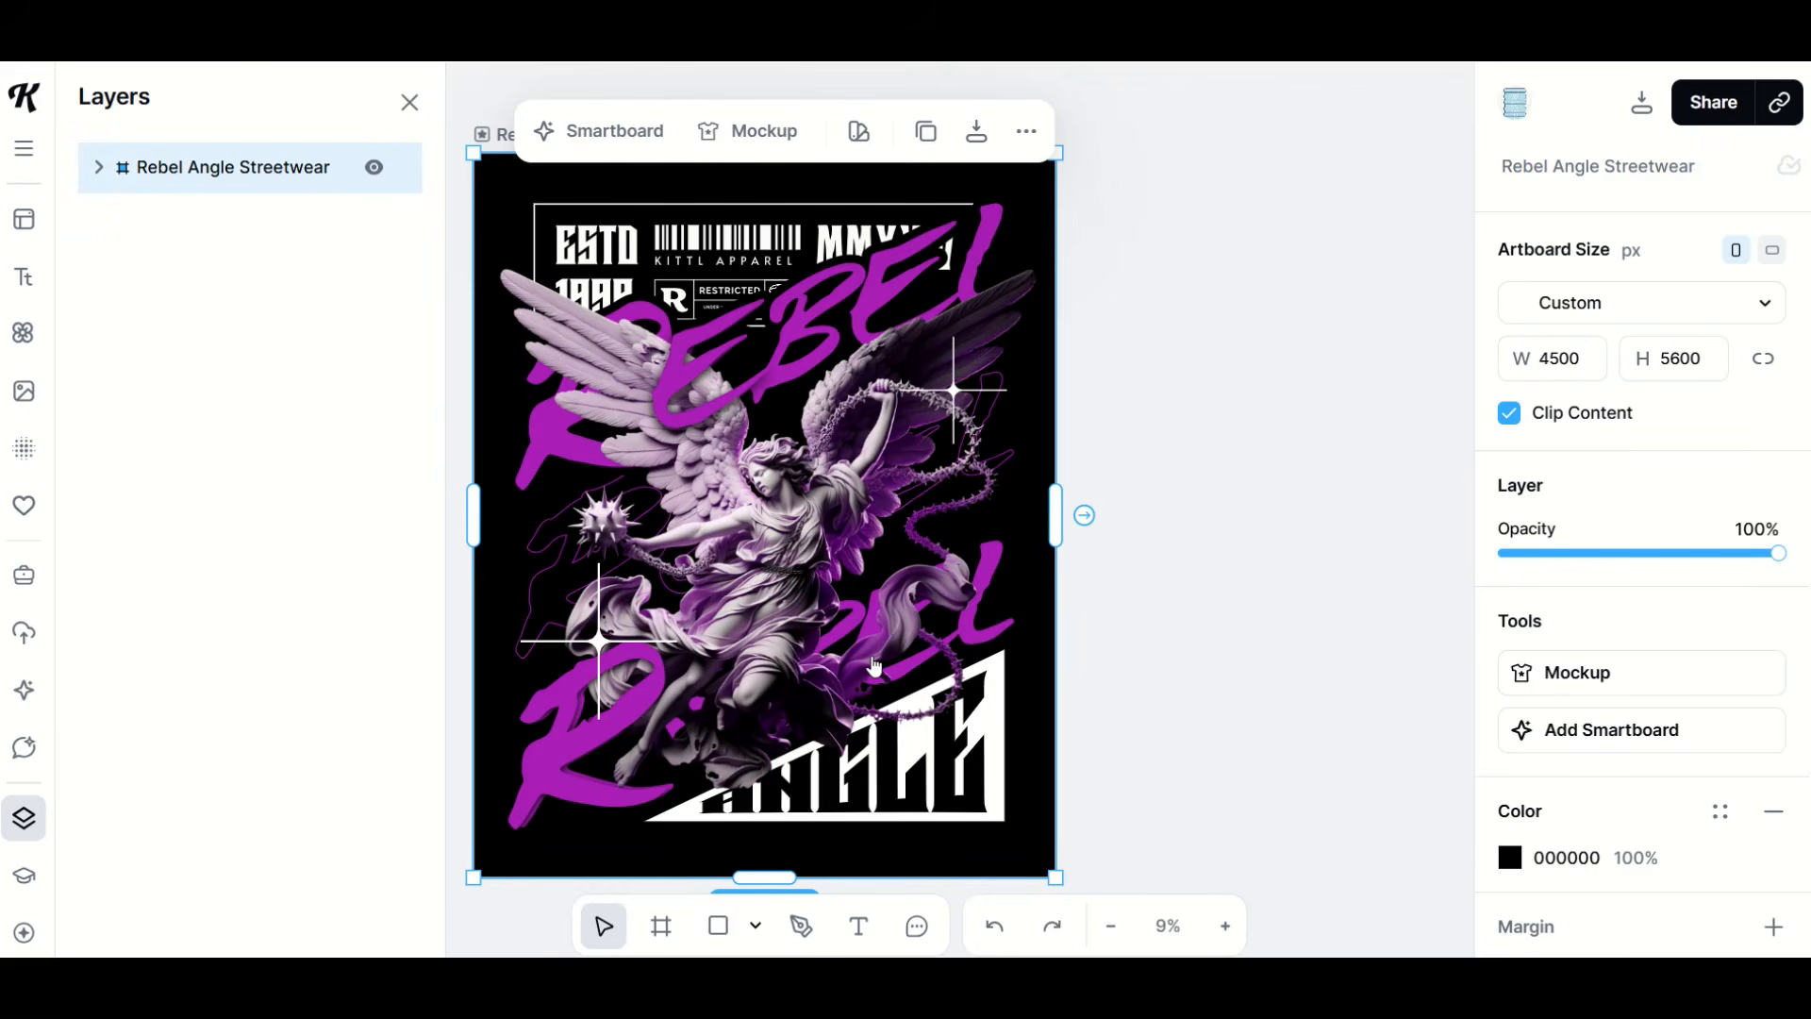
Expand the Rebel Angle Streetwear artboard's layers and identify which layer holds the angel illustration
click(99, 168)
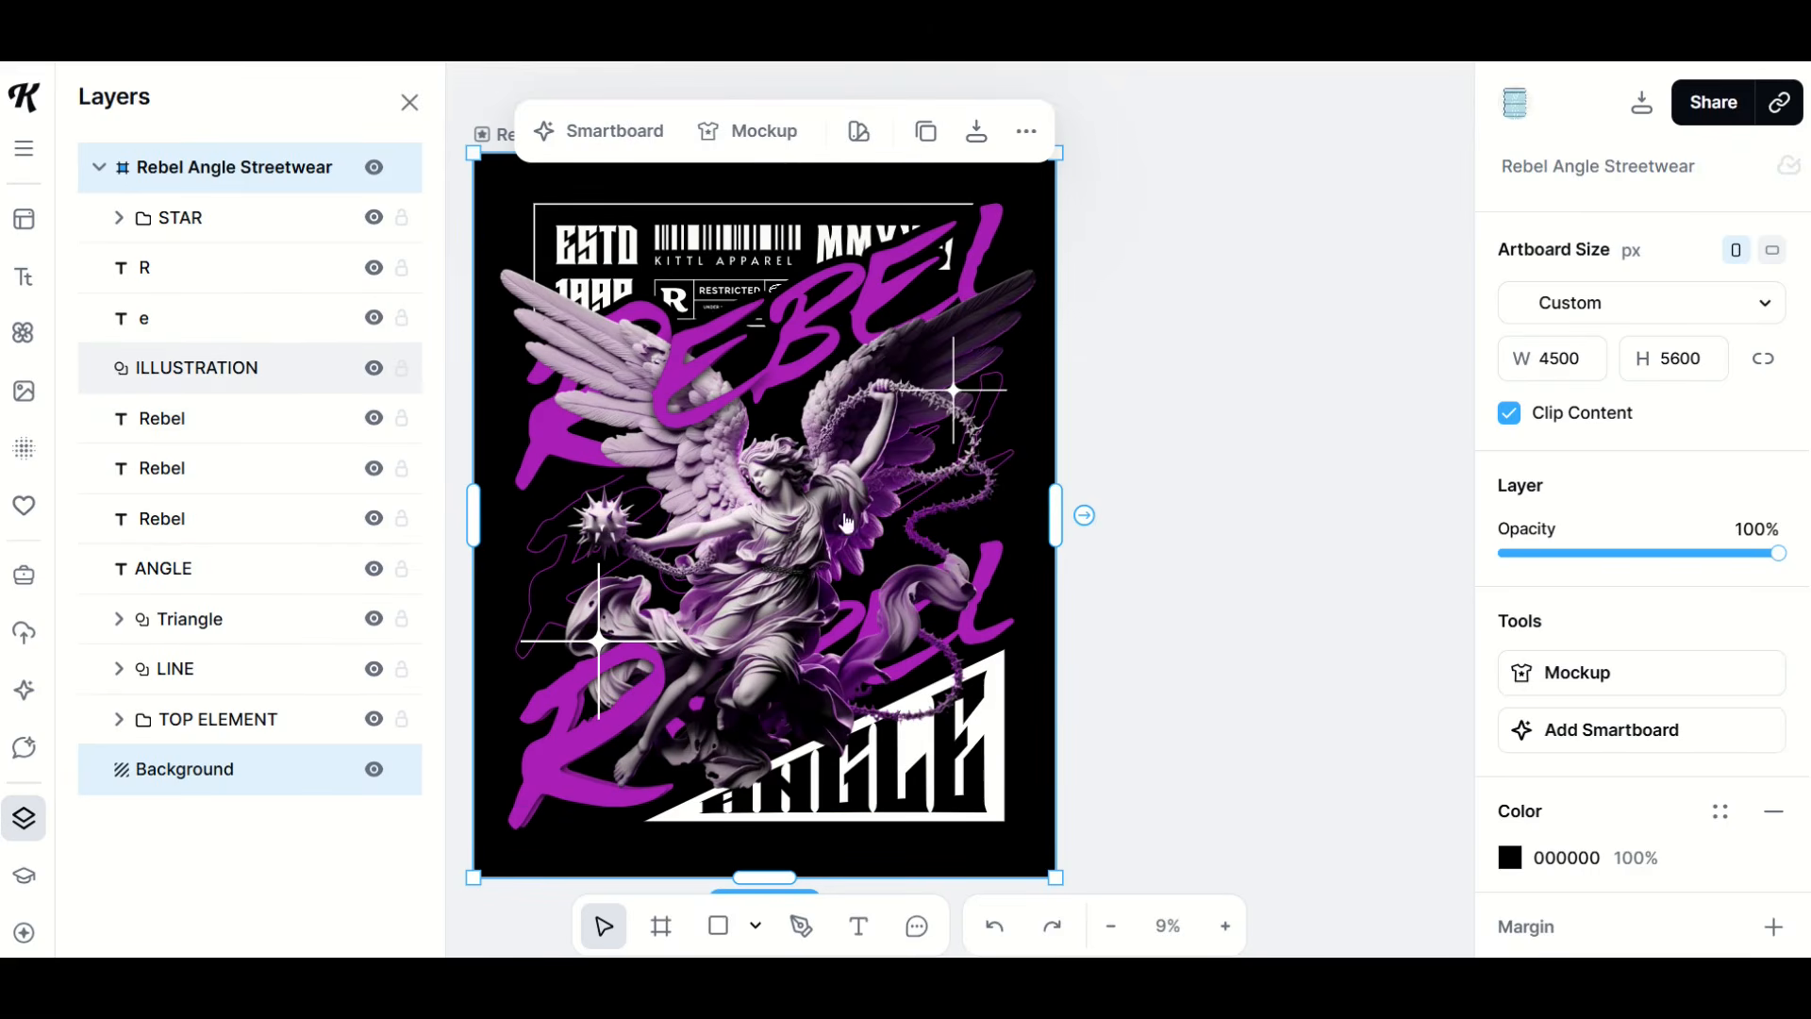
click(769, 519)
click(210, 370)
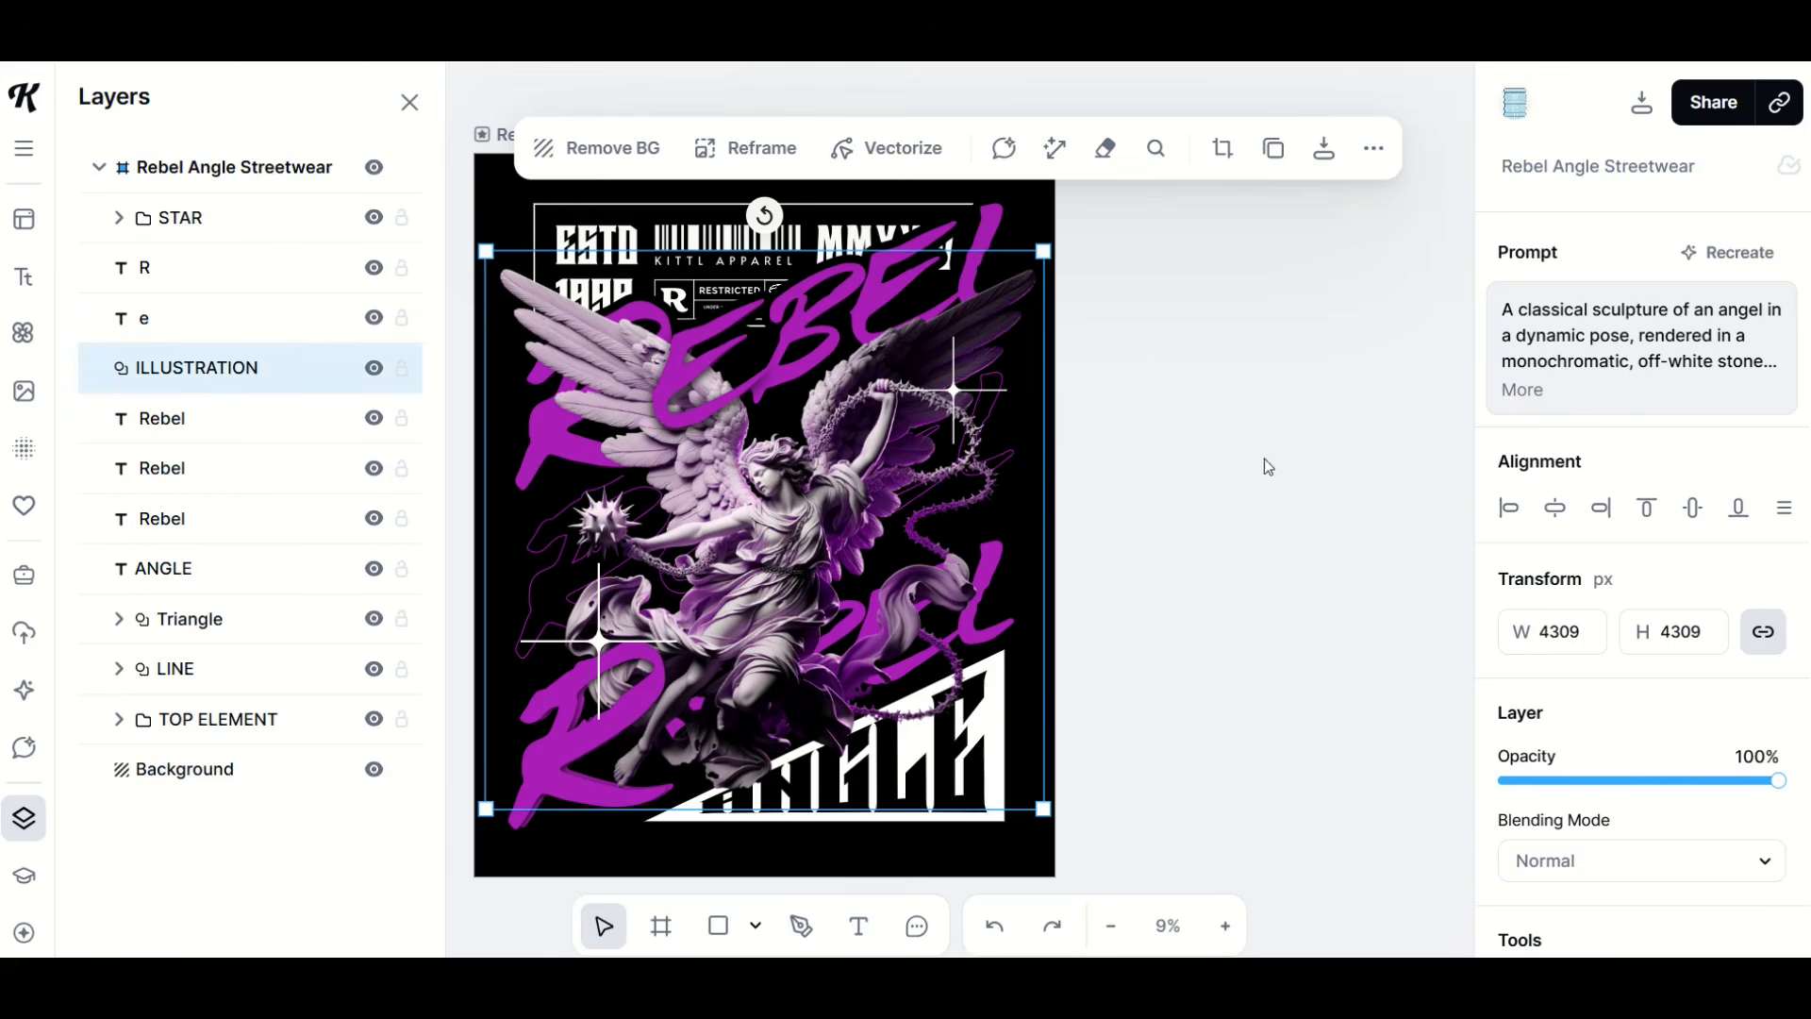
click(1328, 470)
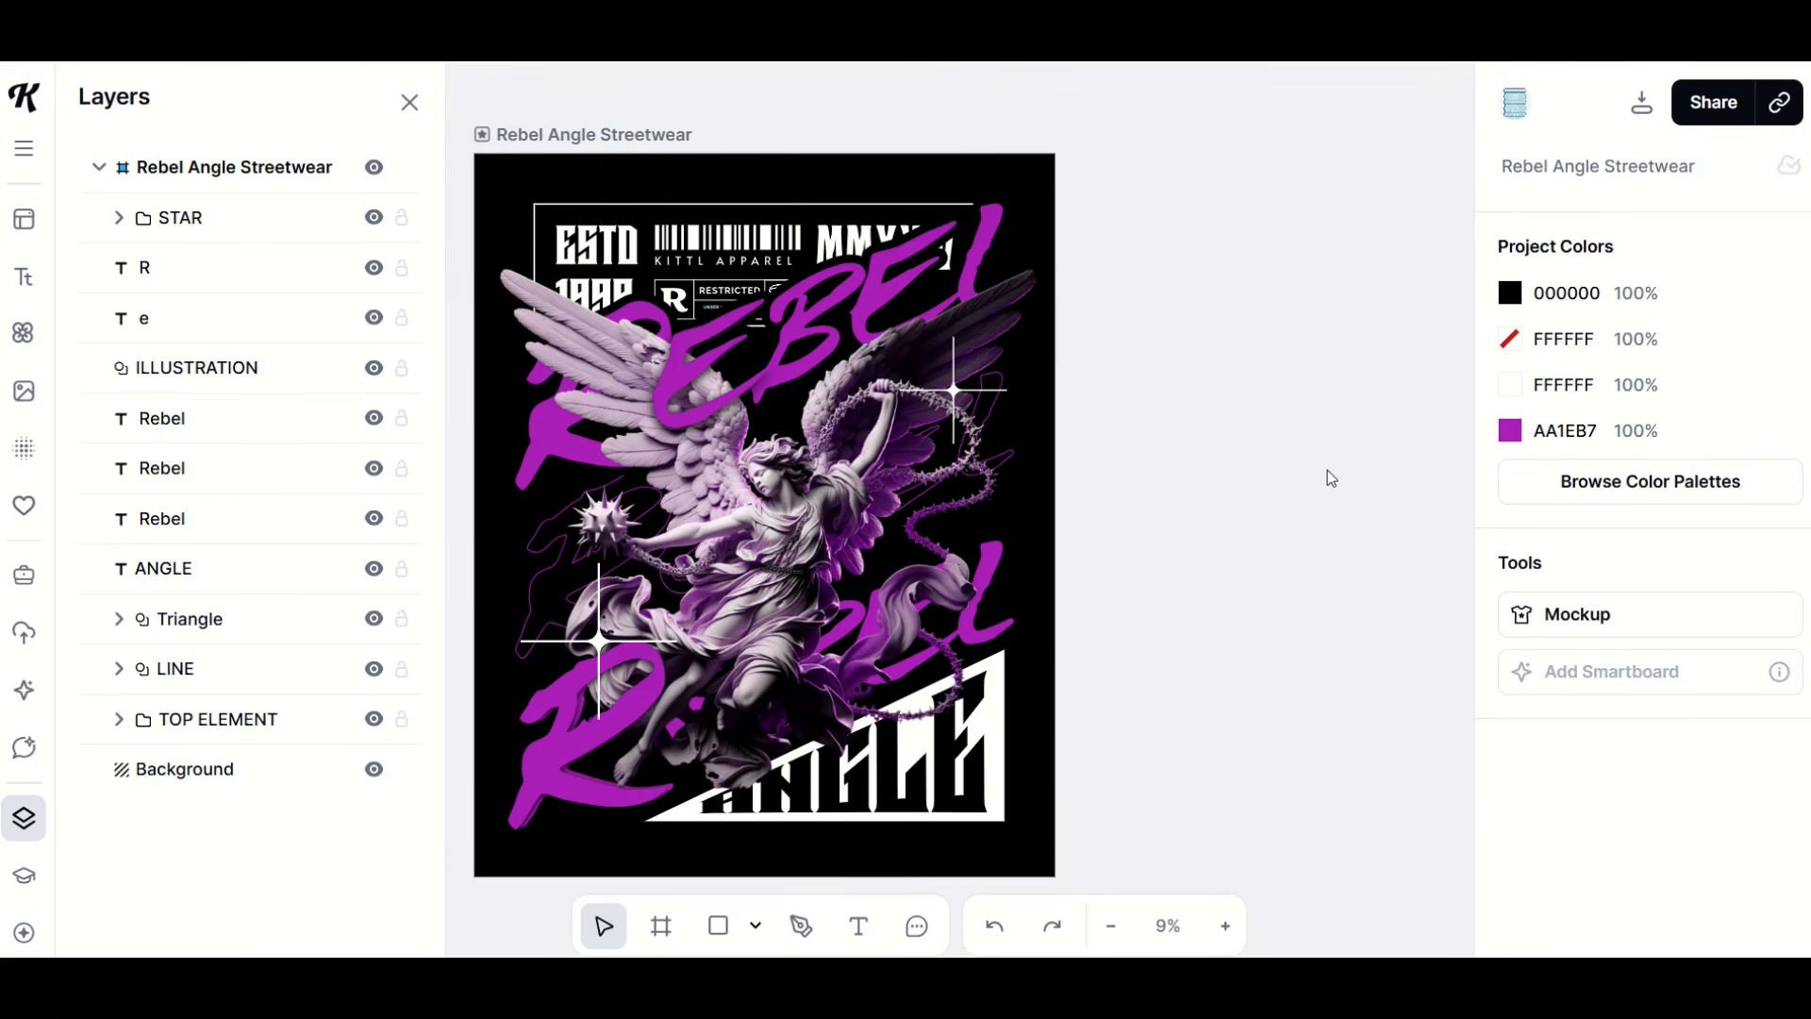
Hide the ILLUSTRATION layer, make it visible again and clear the selection
click(194, 366)
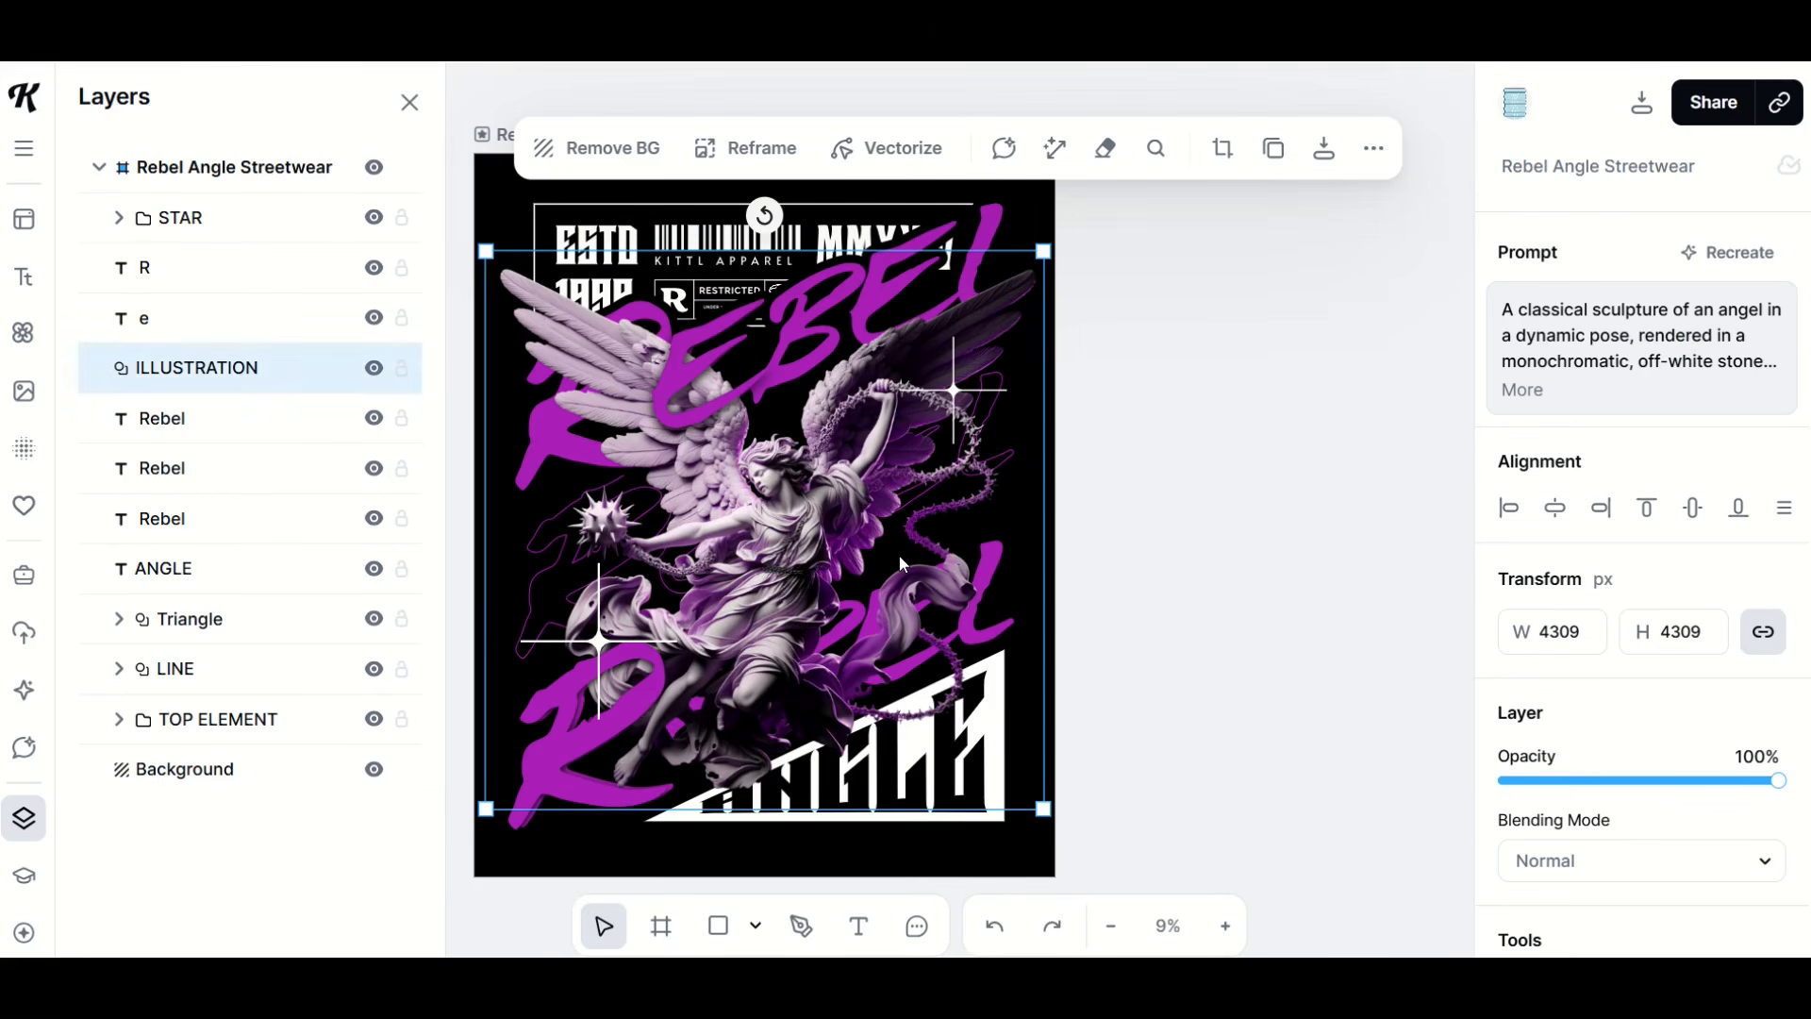
click(374, 370)
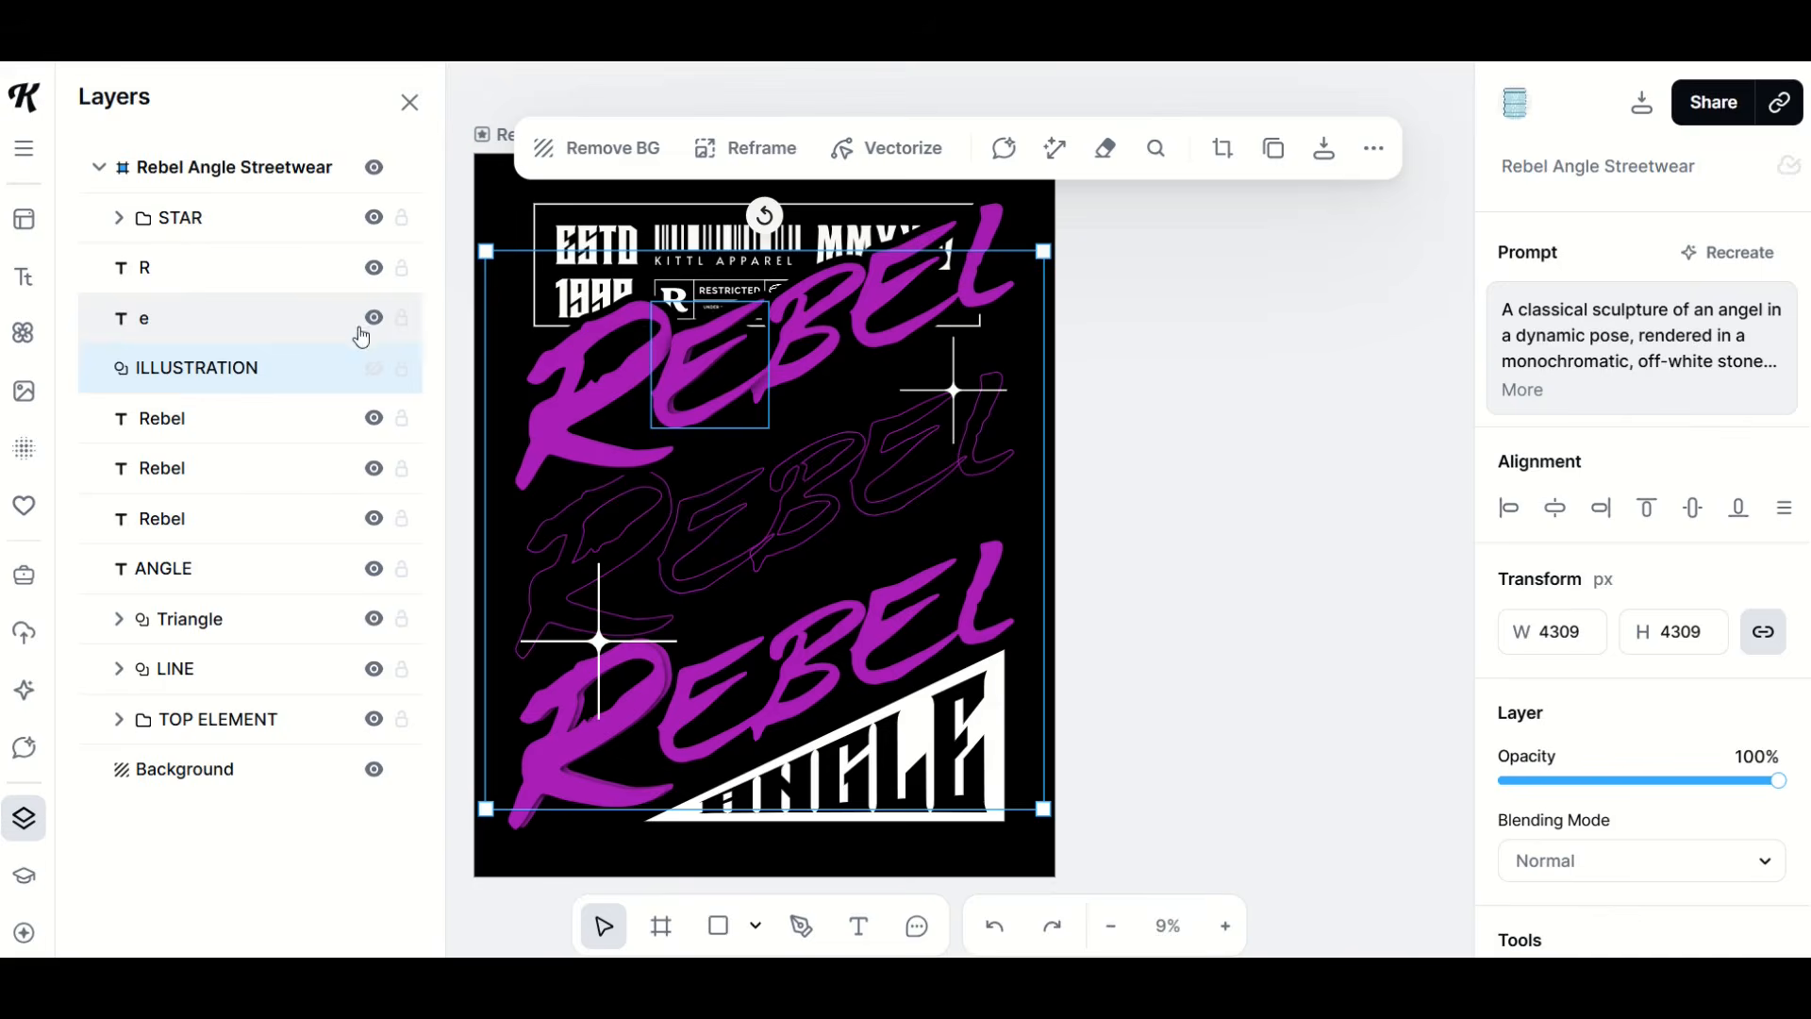
click(373, 368)
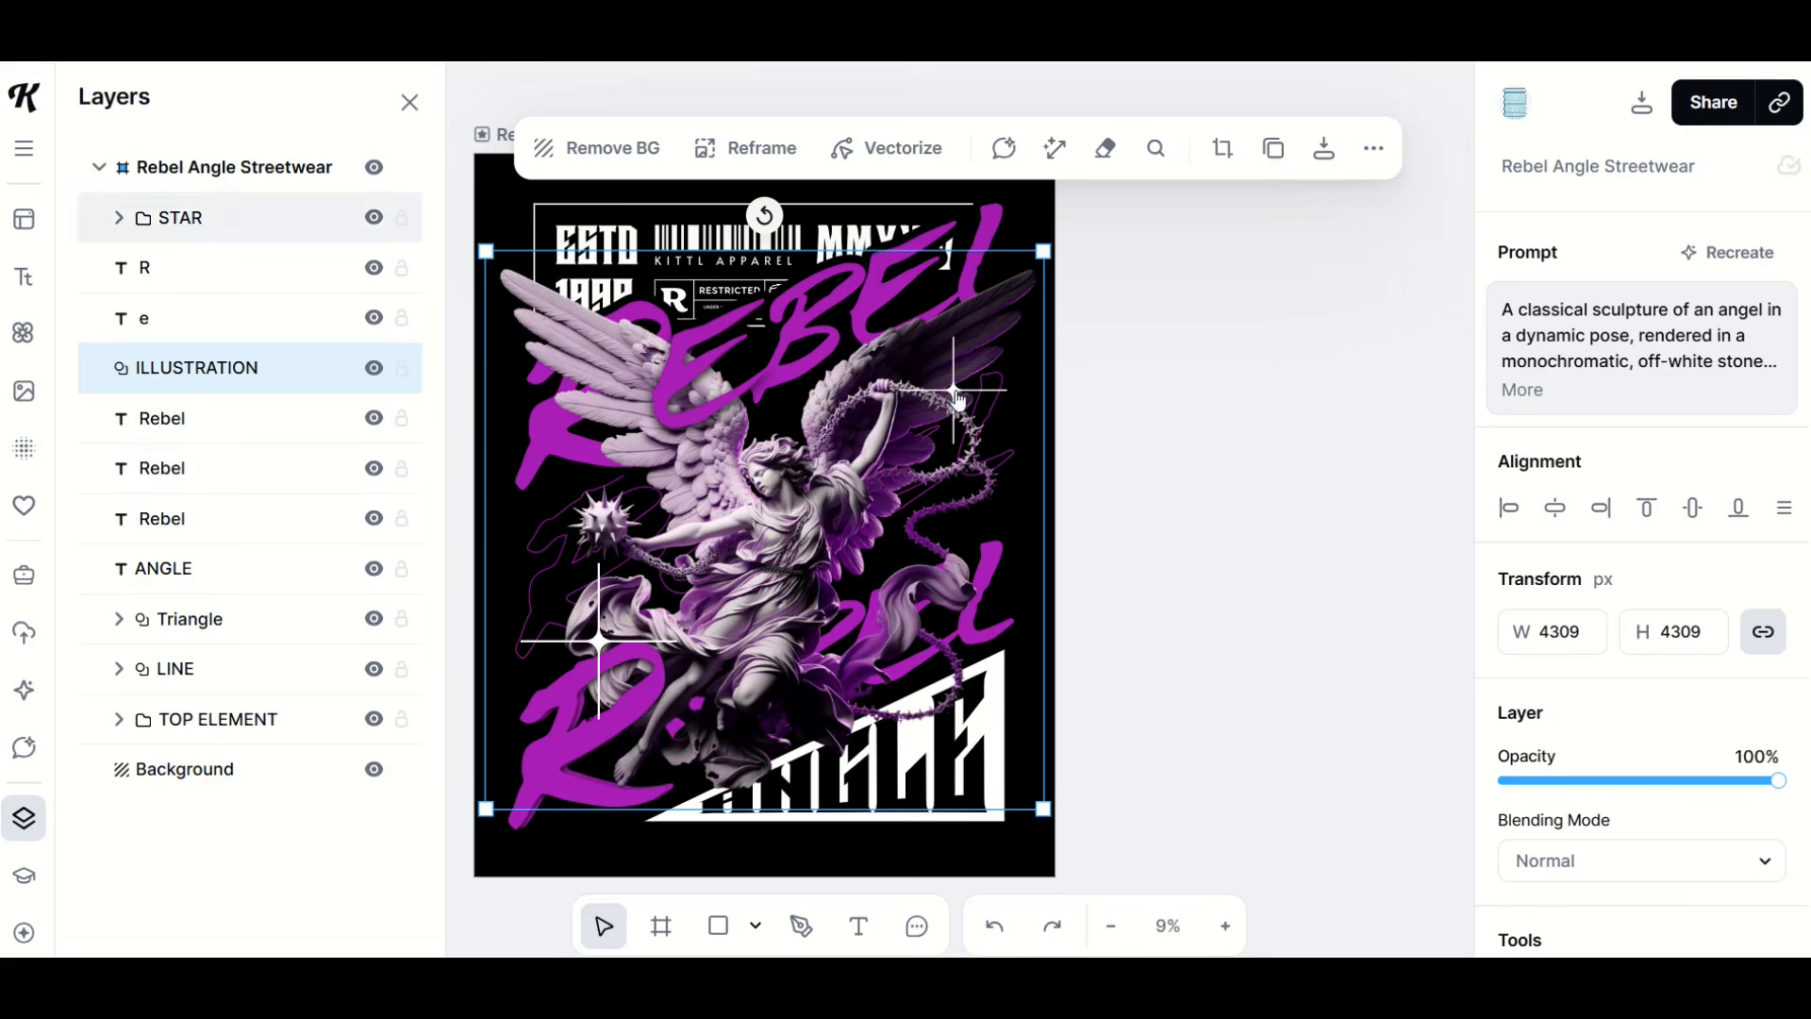
click(1236, 485)
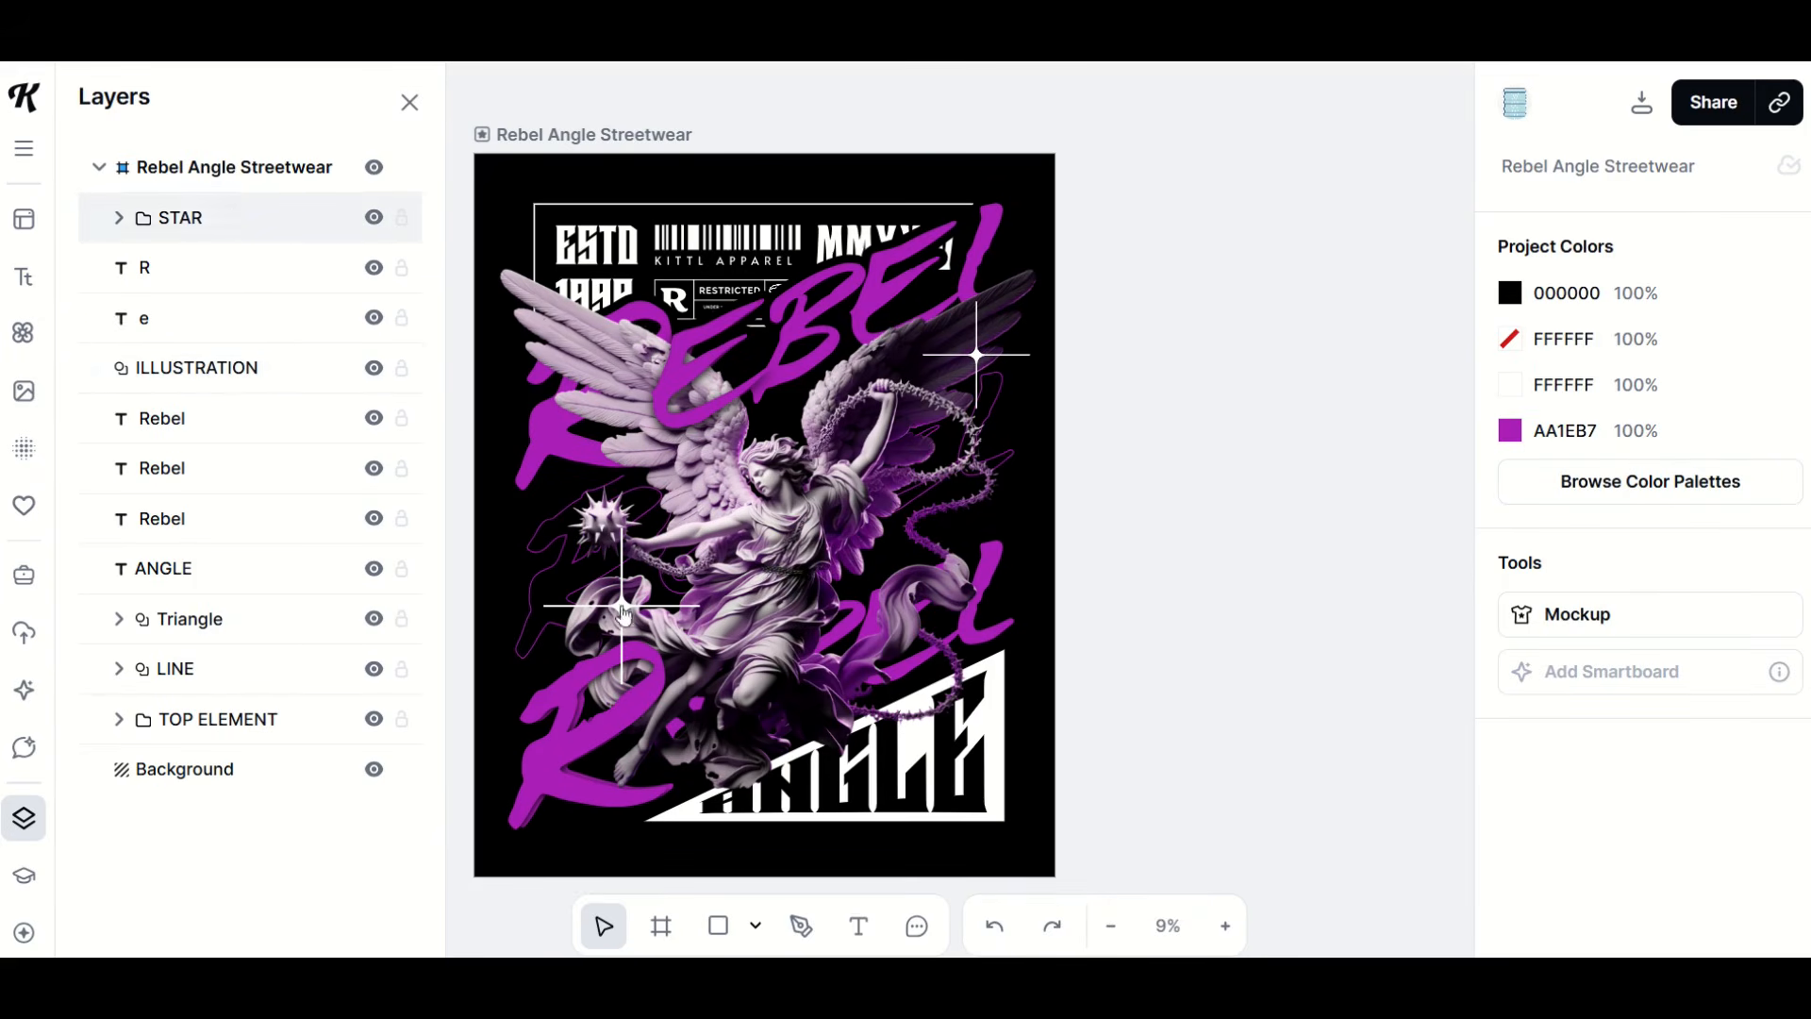
Expand the STAR group and switch each of its two Y2K layers off and back on
click(119, 220)
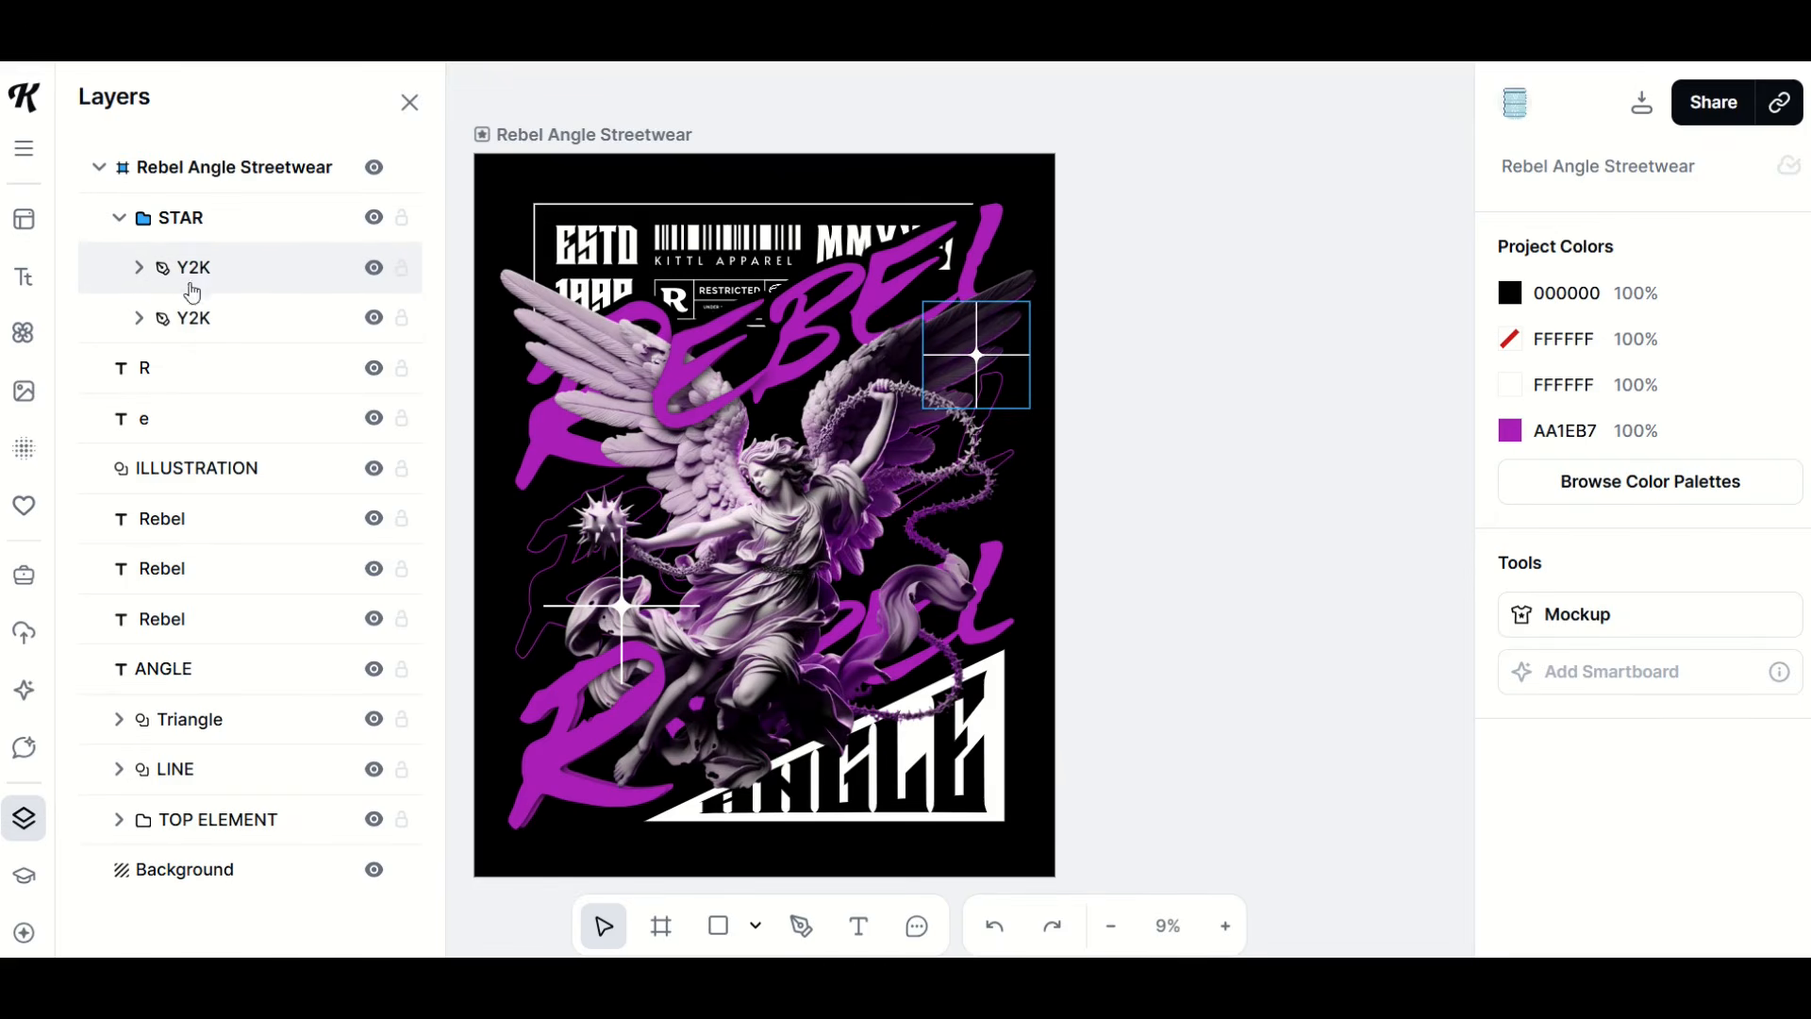
click(371, 272)
click(372, 274)
click(375, 318)
click(374, 318)
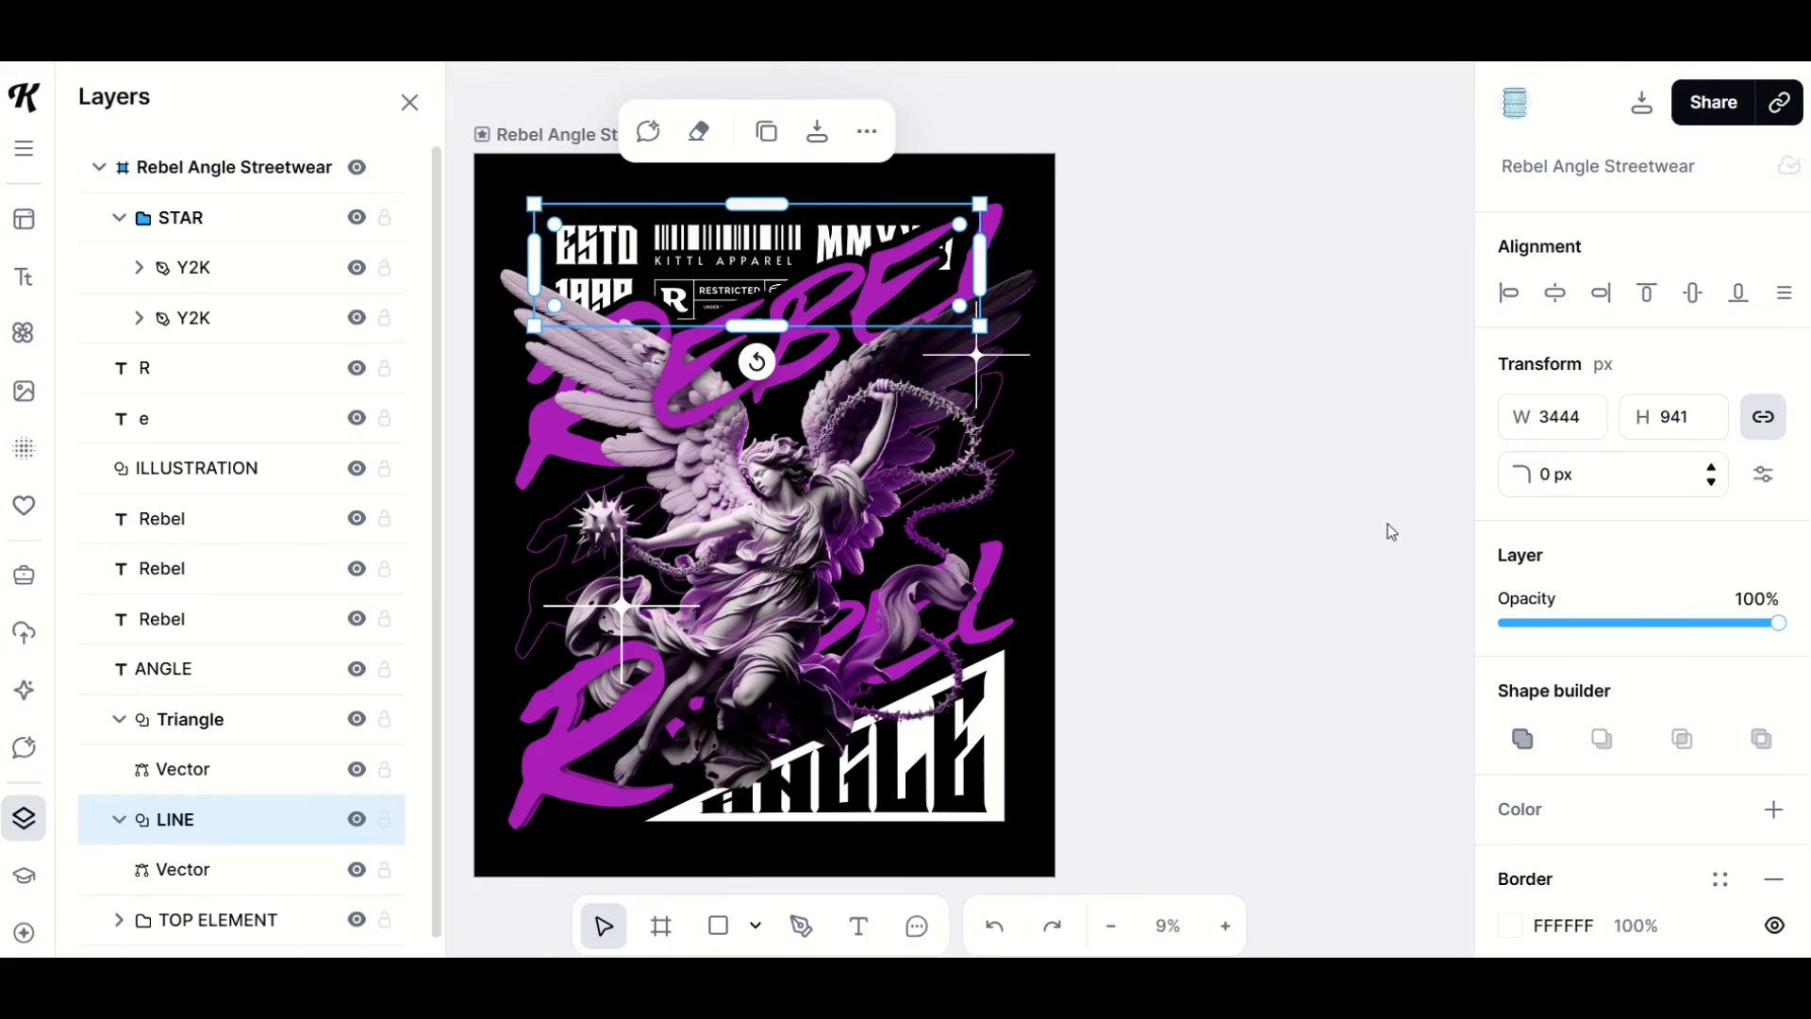
Copy the angel illustration from the Rebel Angle Streetwear template
click(791, 530)
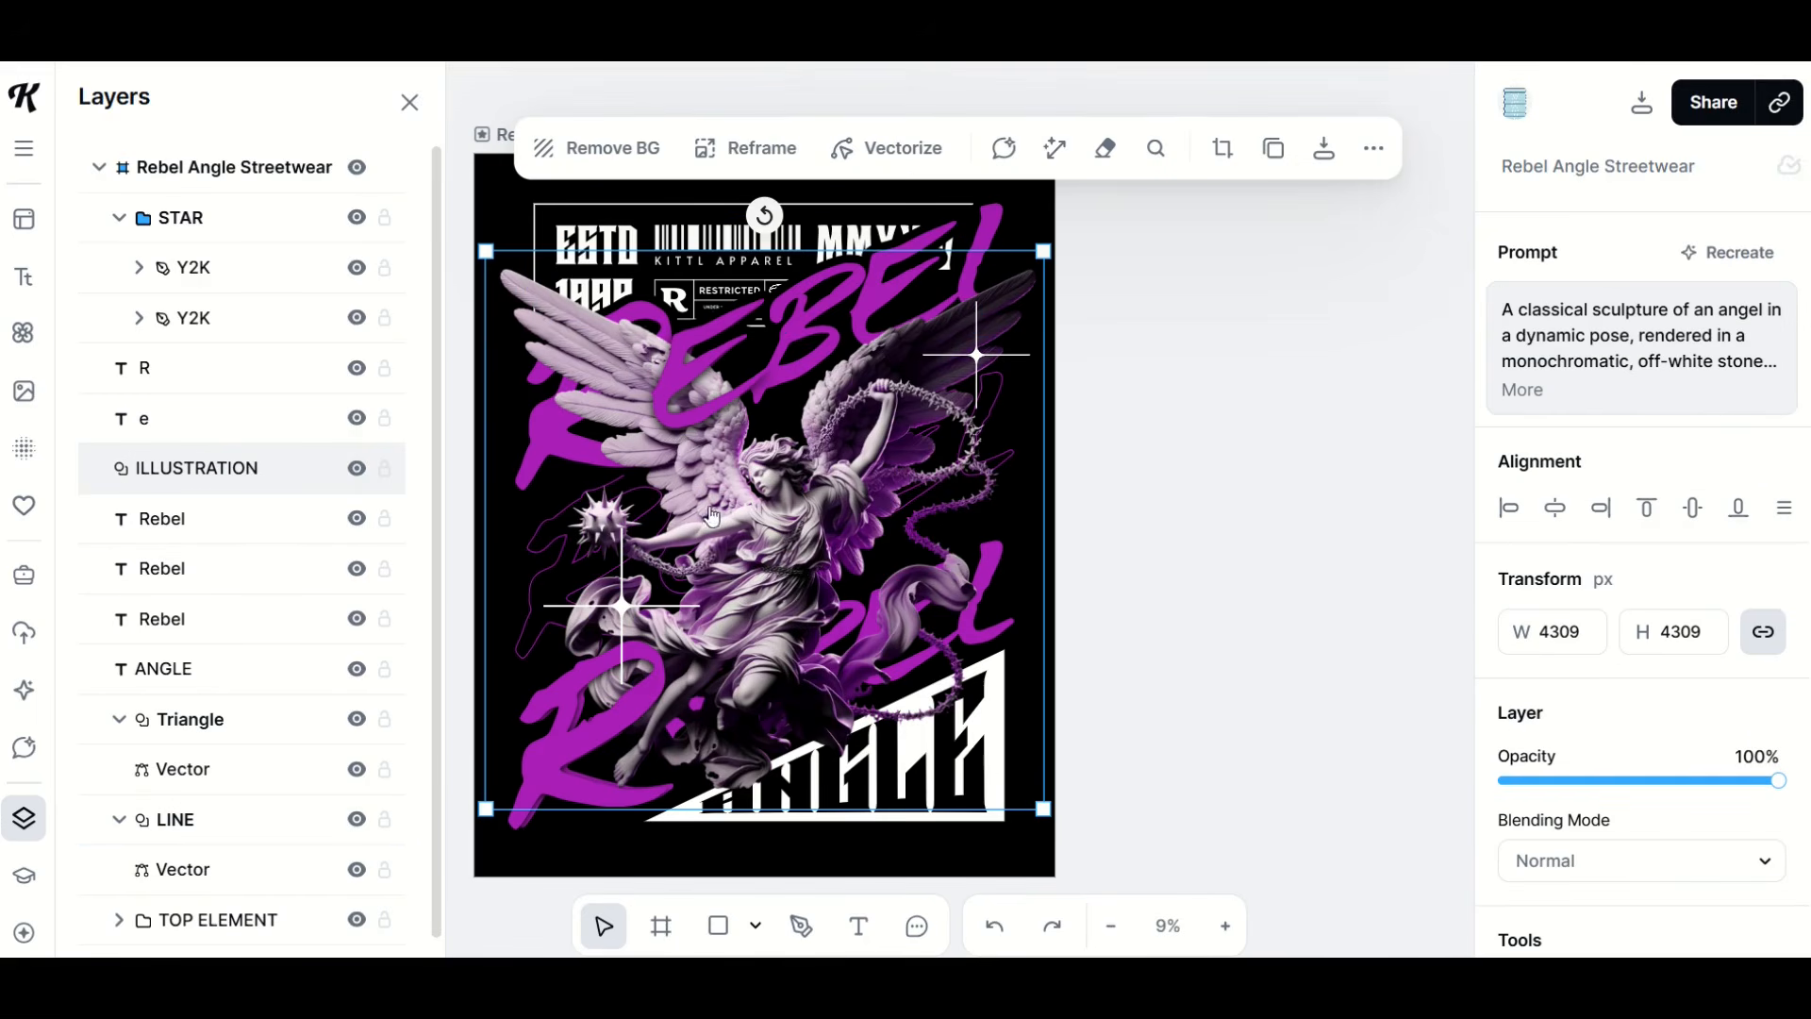
right_click(770, 534)
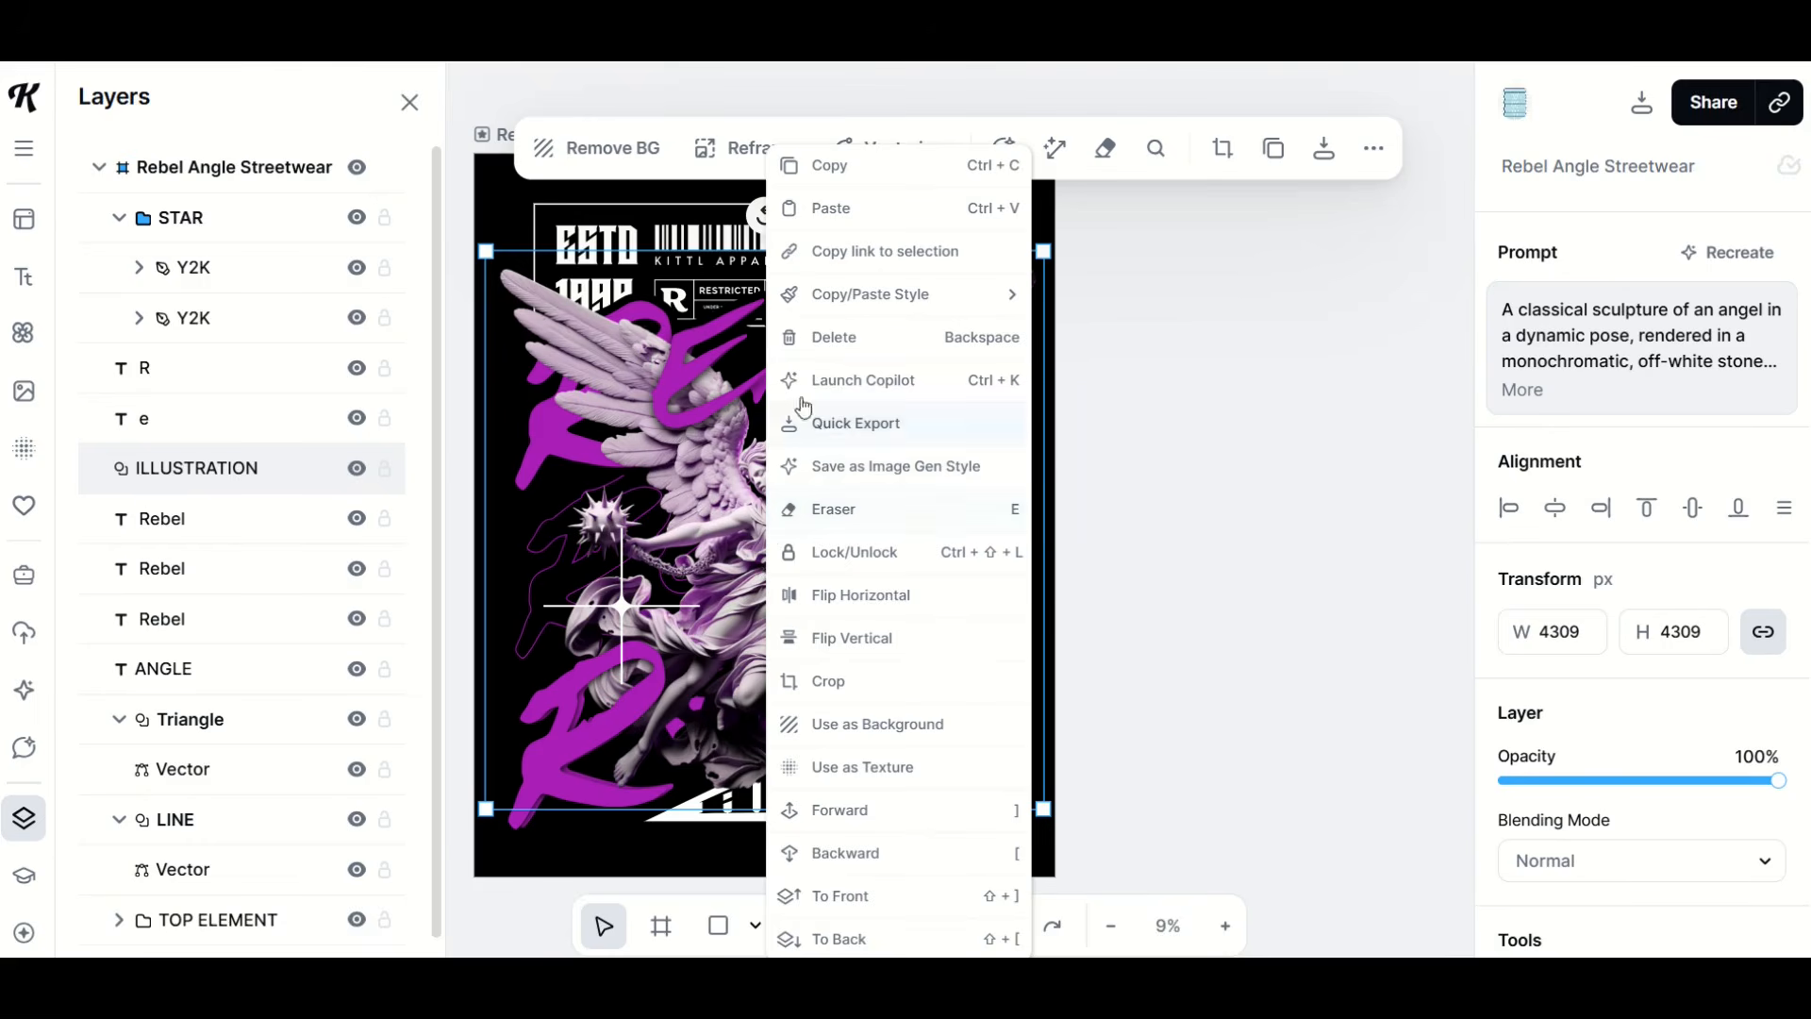
click(500, 234)
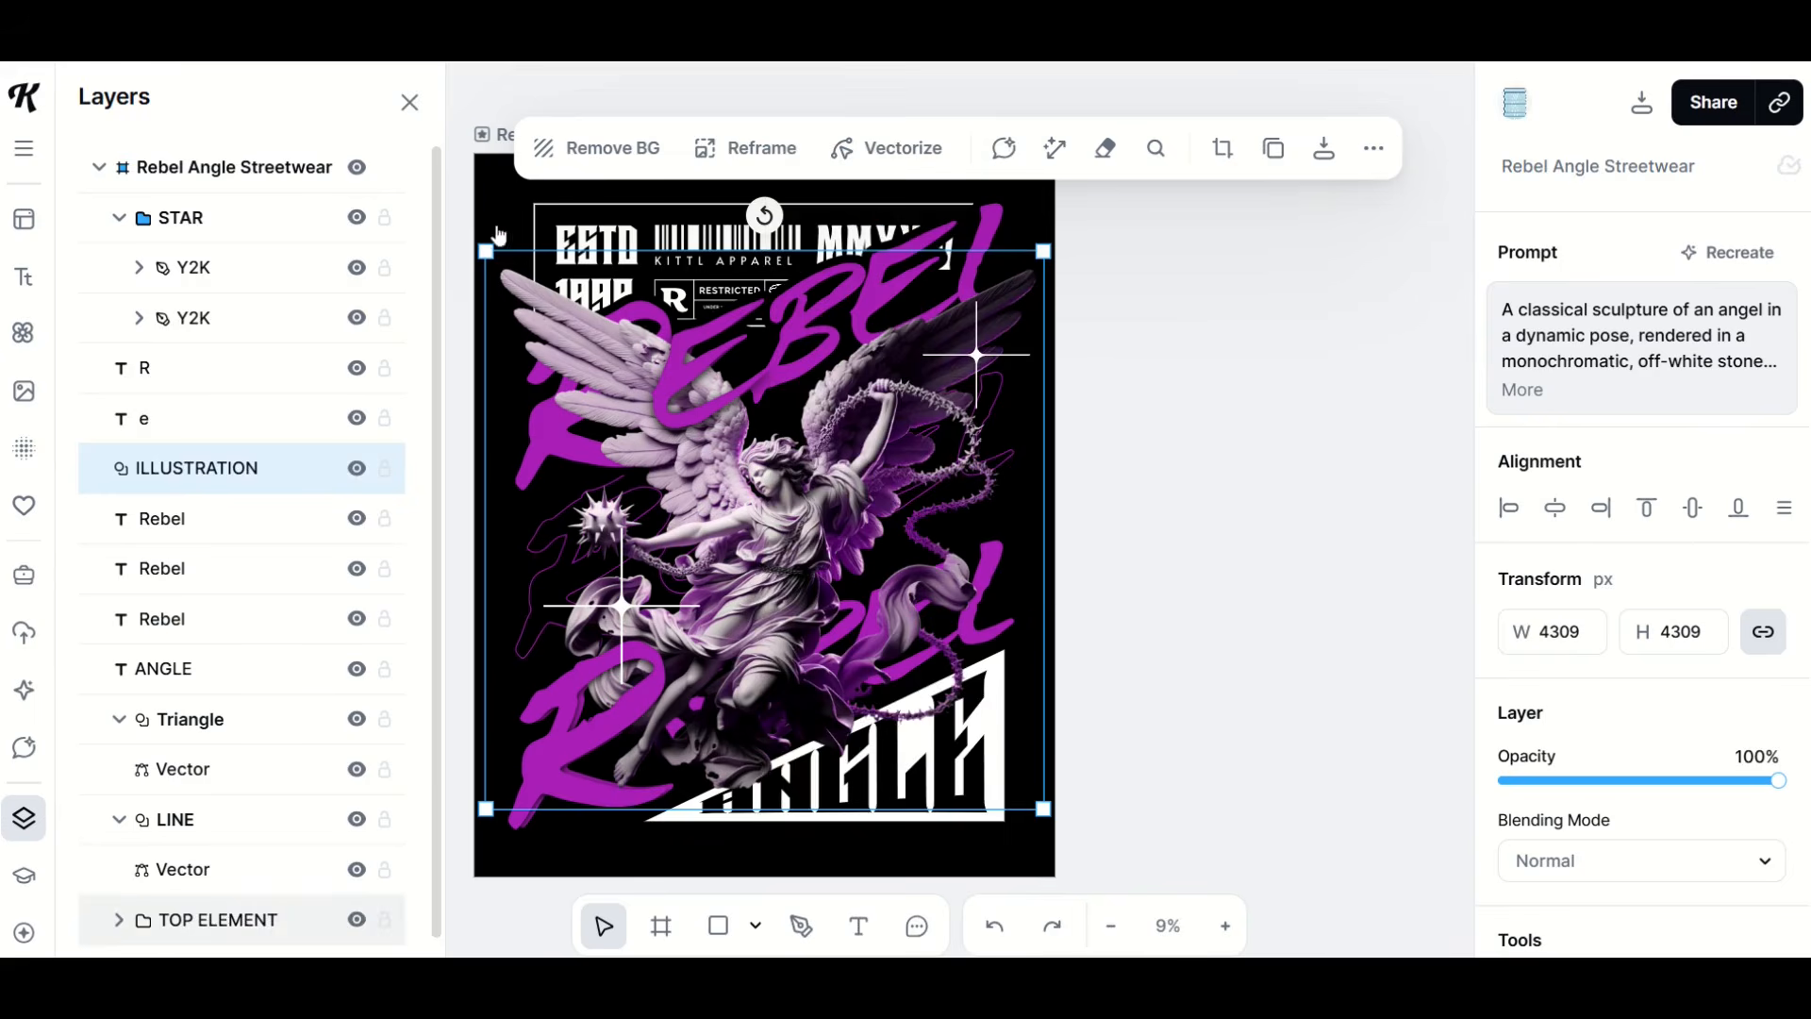
Create a new project with the print-on-demand Merch by Amazon T-Shirt artboard, 4500 × 5400 px
click(48, 100)
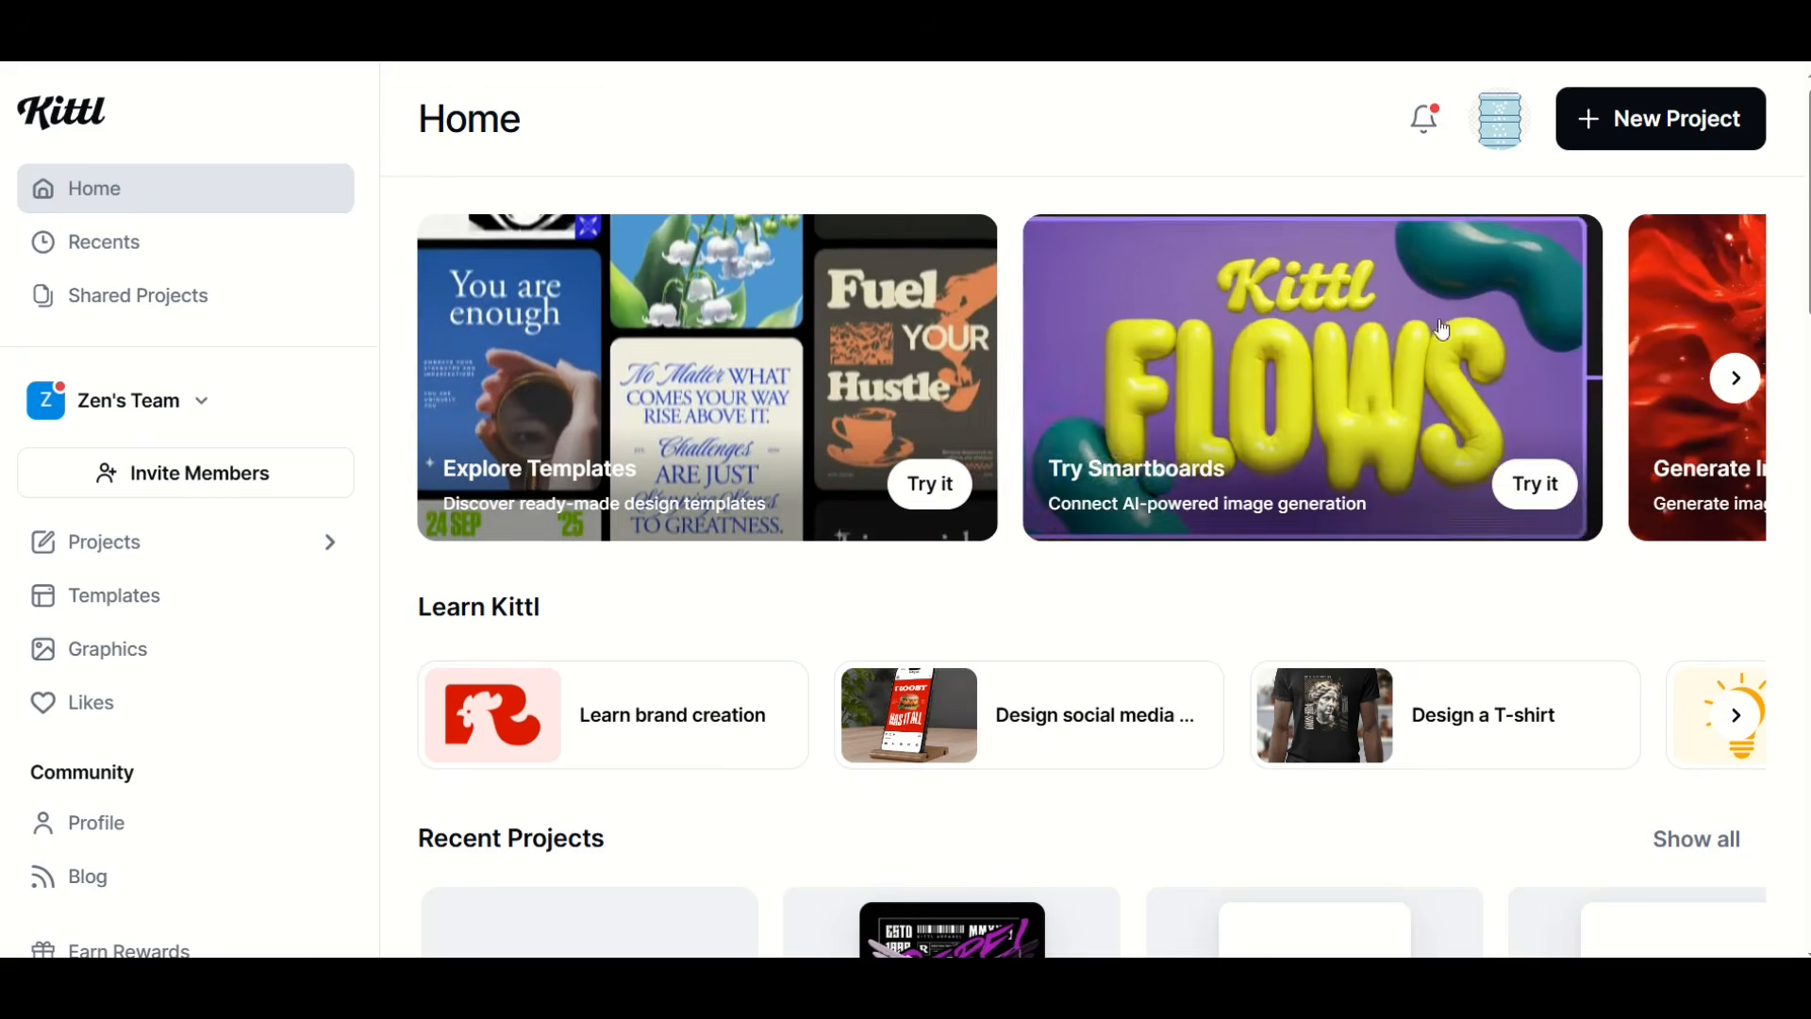
click(1623, 138)
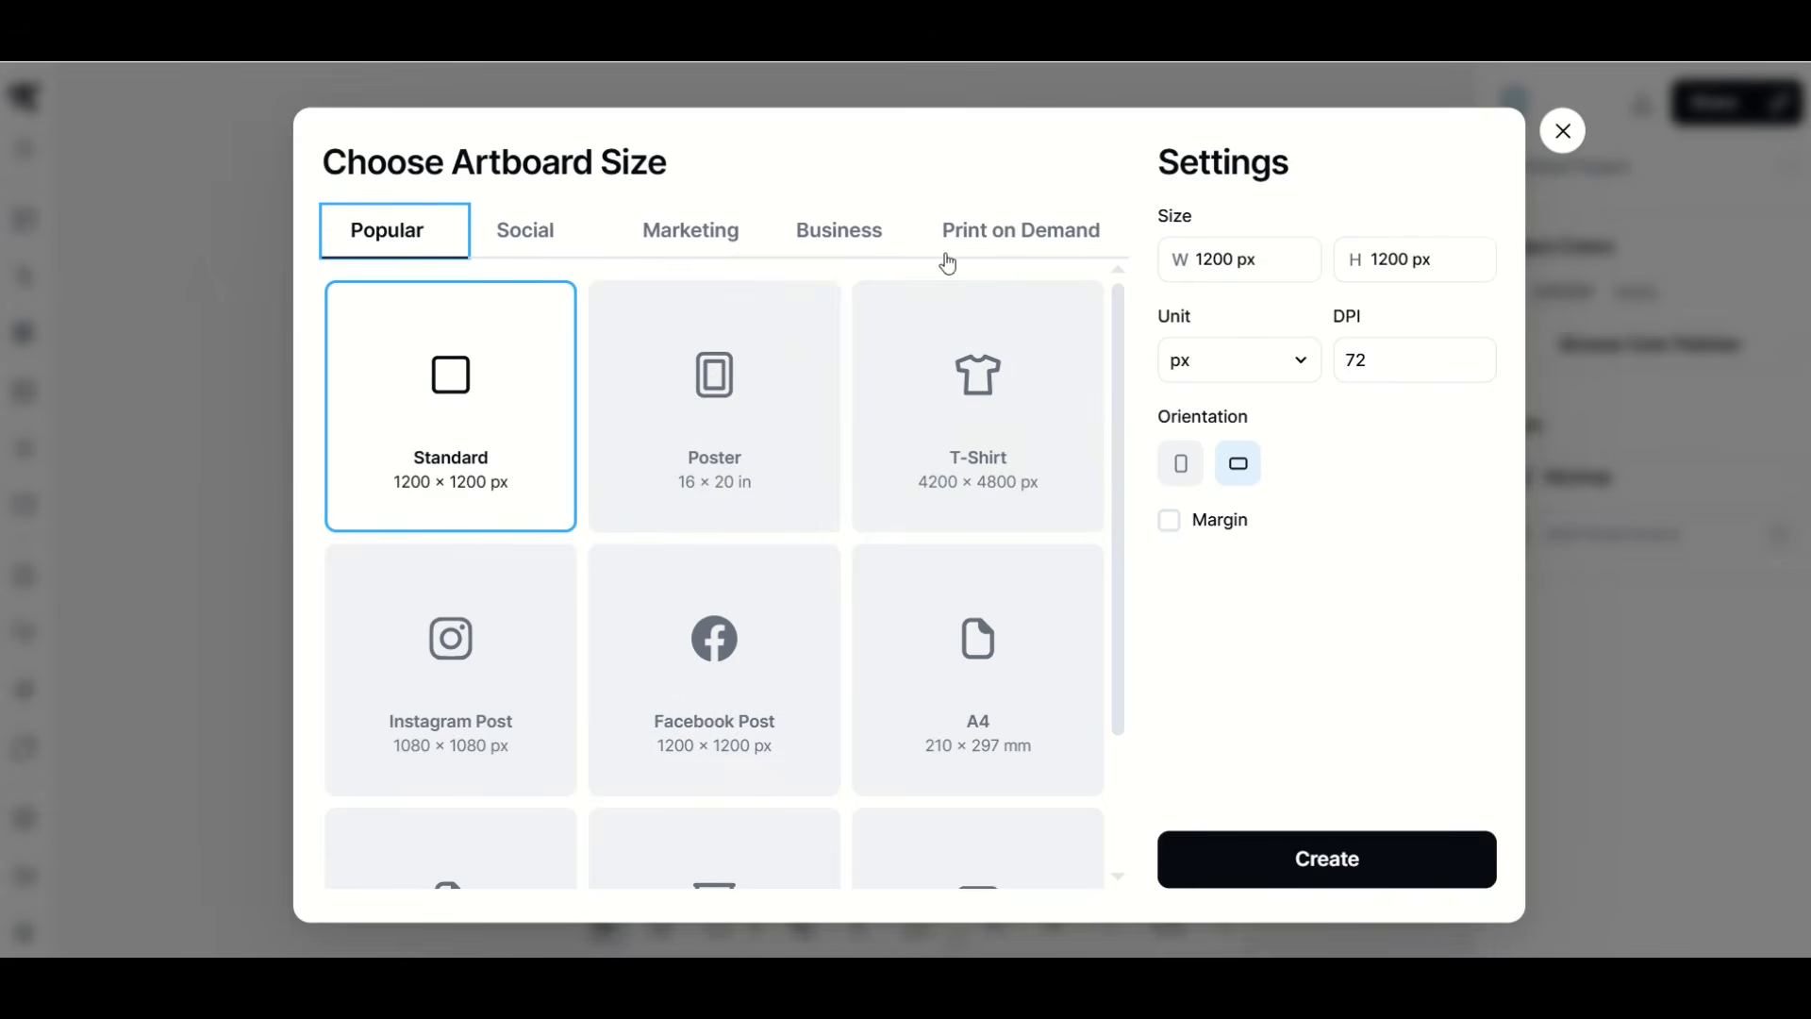
click(970, 243)
click(469, 408)
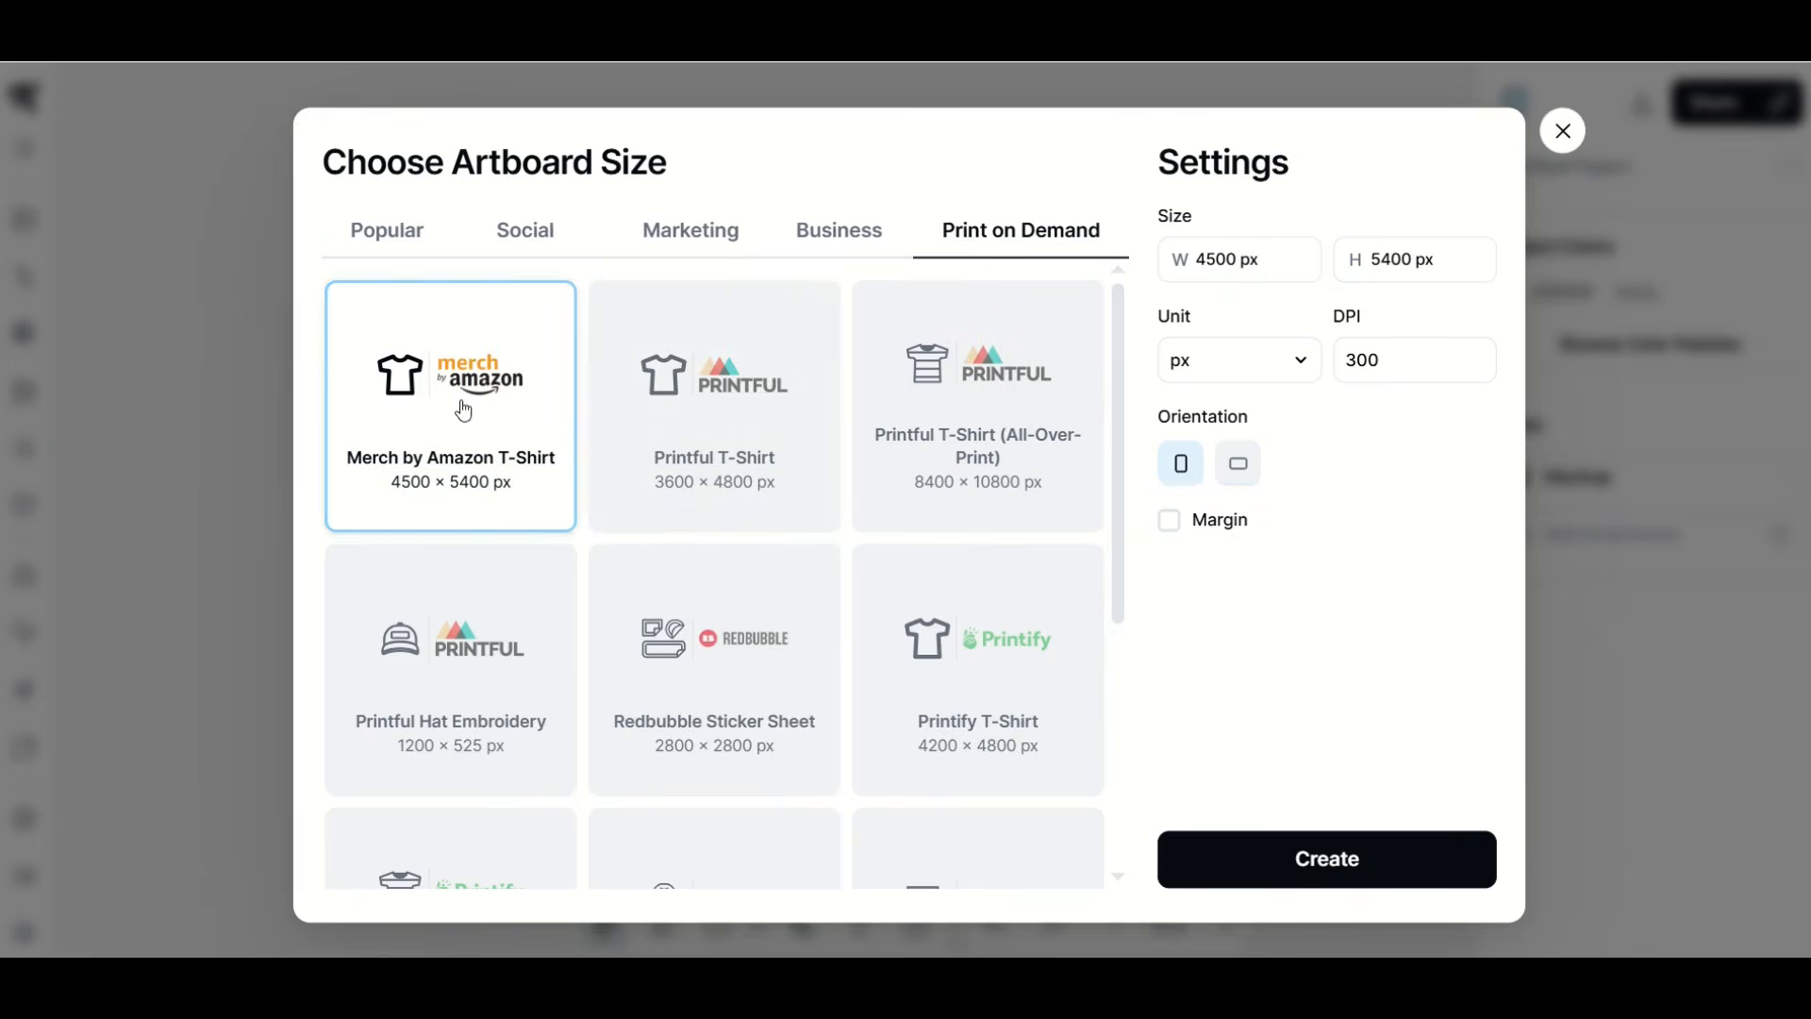
click(1226, 856)
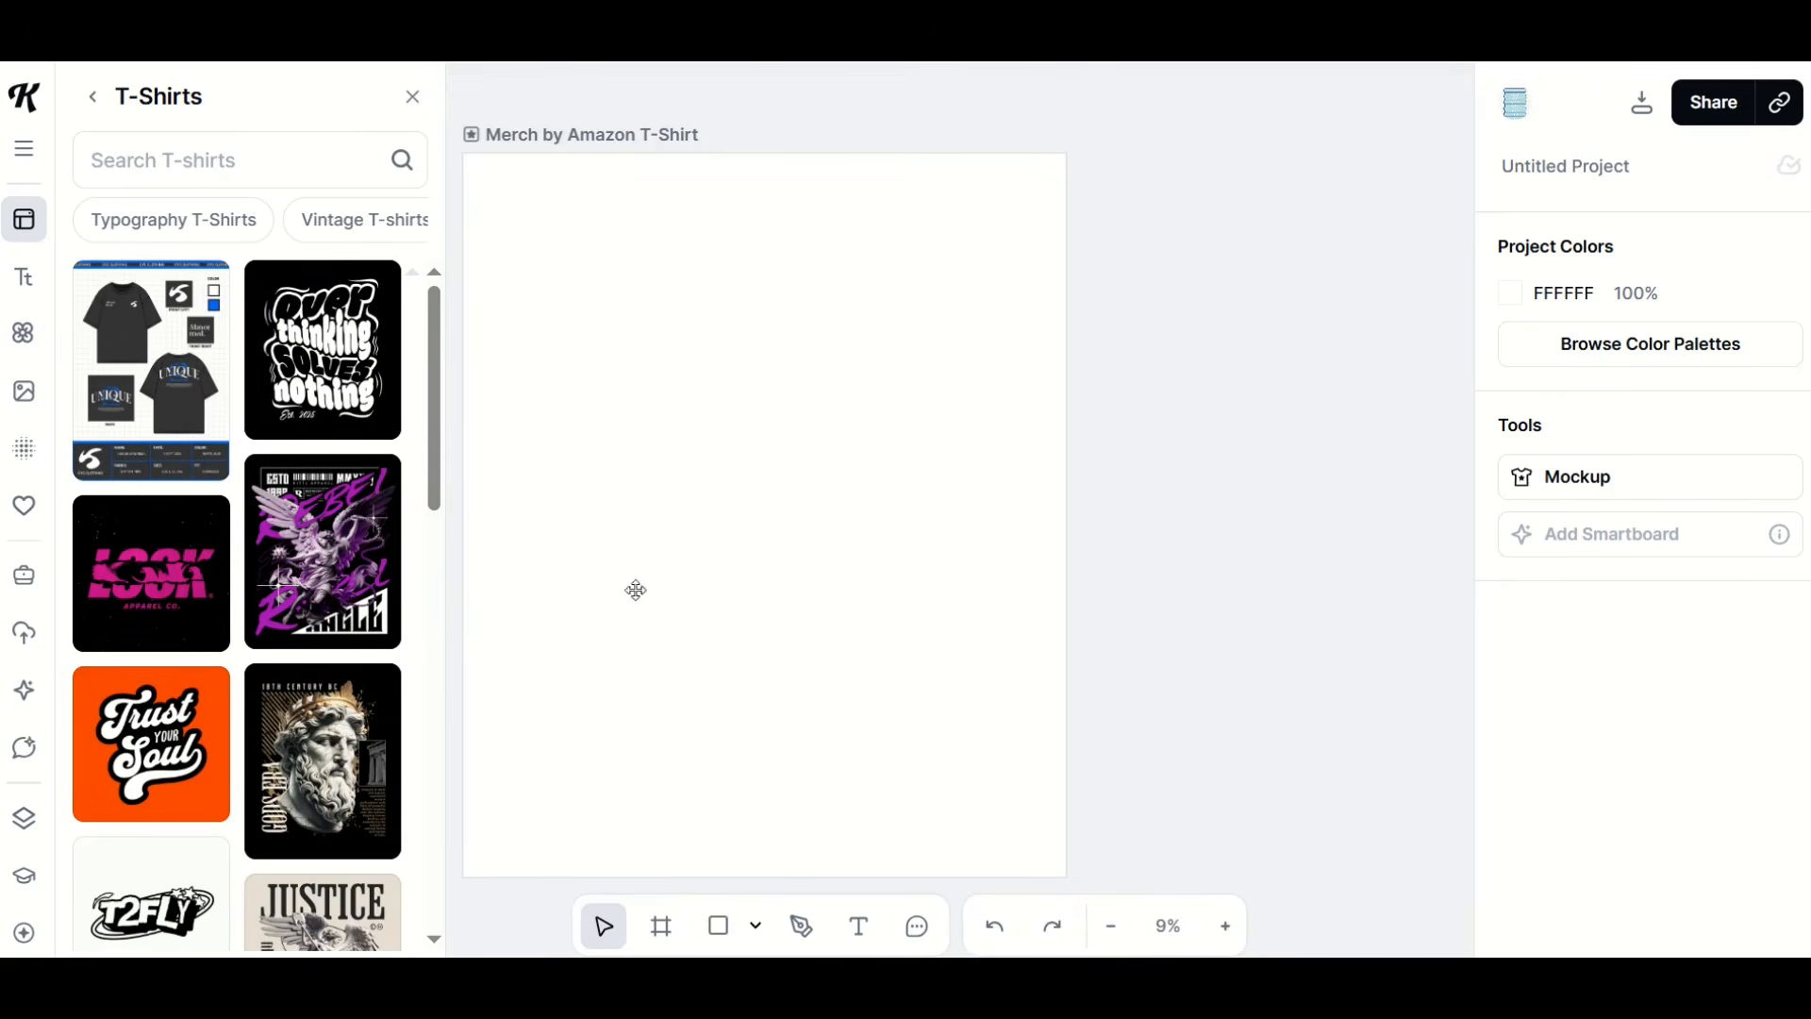
Paste the copied angel illustration and place it, enlarged, in the upper part of the blank T-shirt artboard
right_click(625, 407)
click(653, 406)
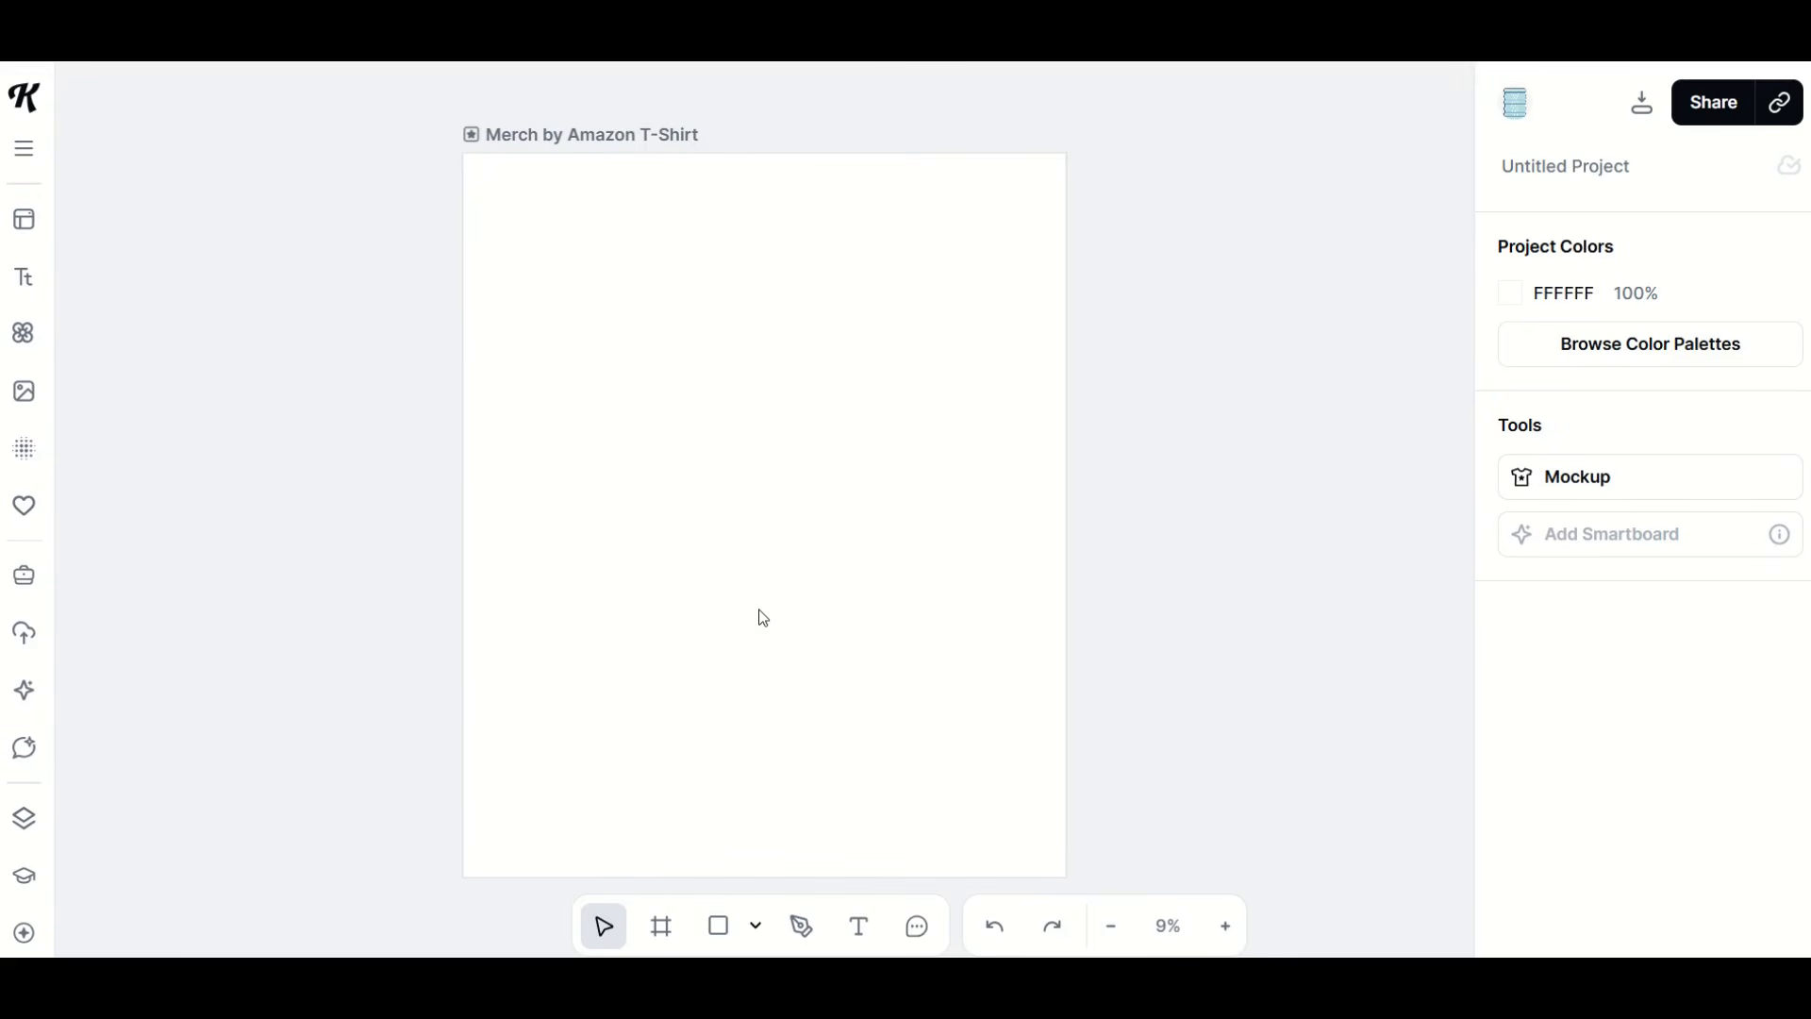
scroll(764, 618, down, 3)
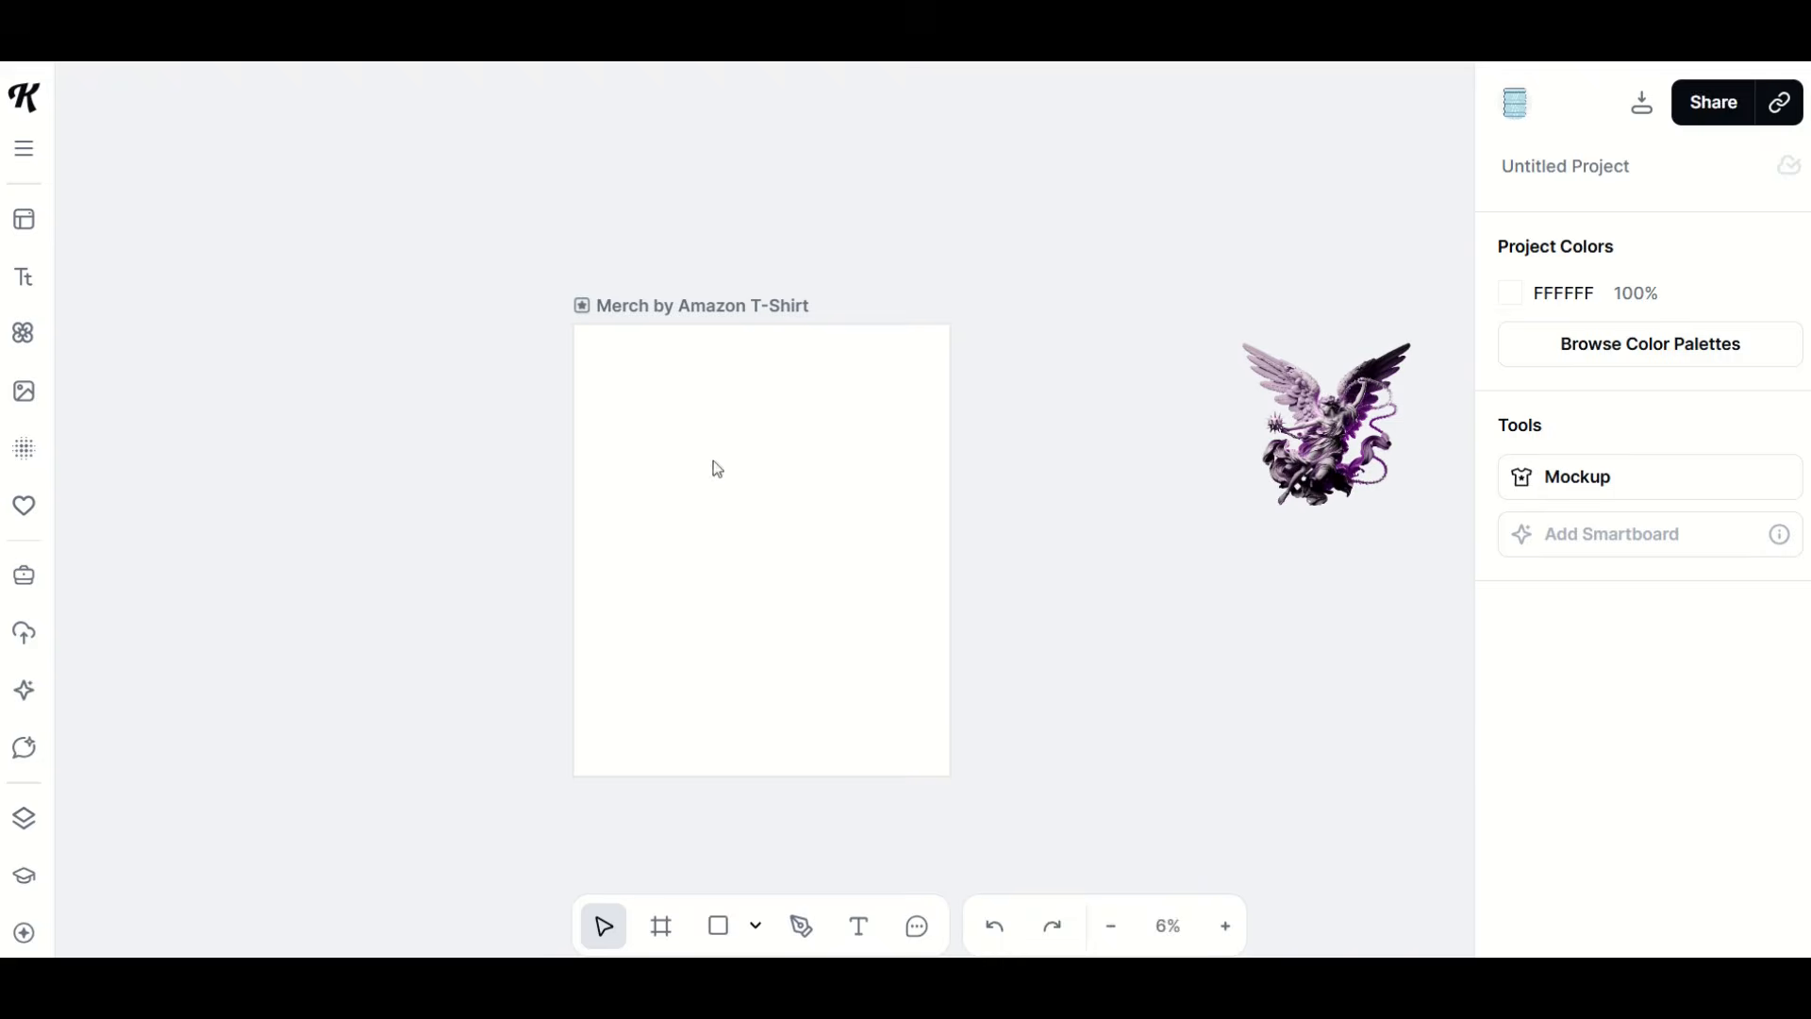
scroll(685, 453, down, 2)
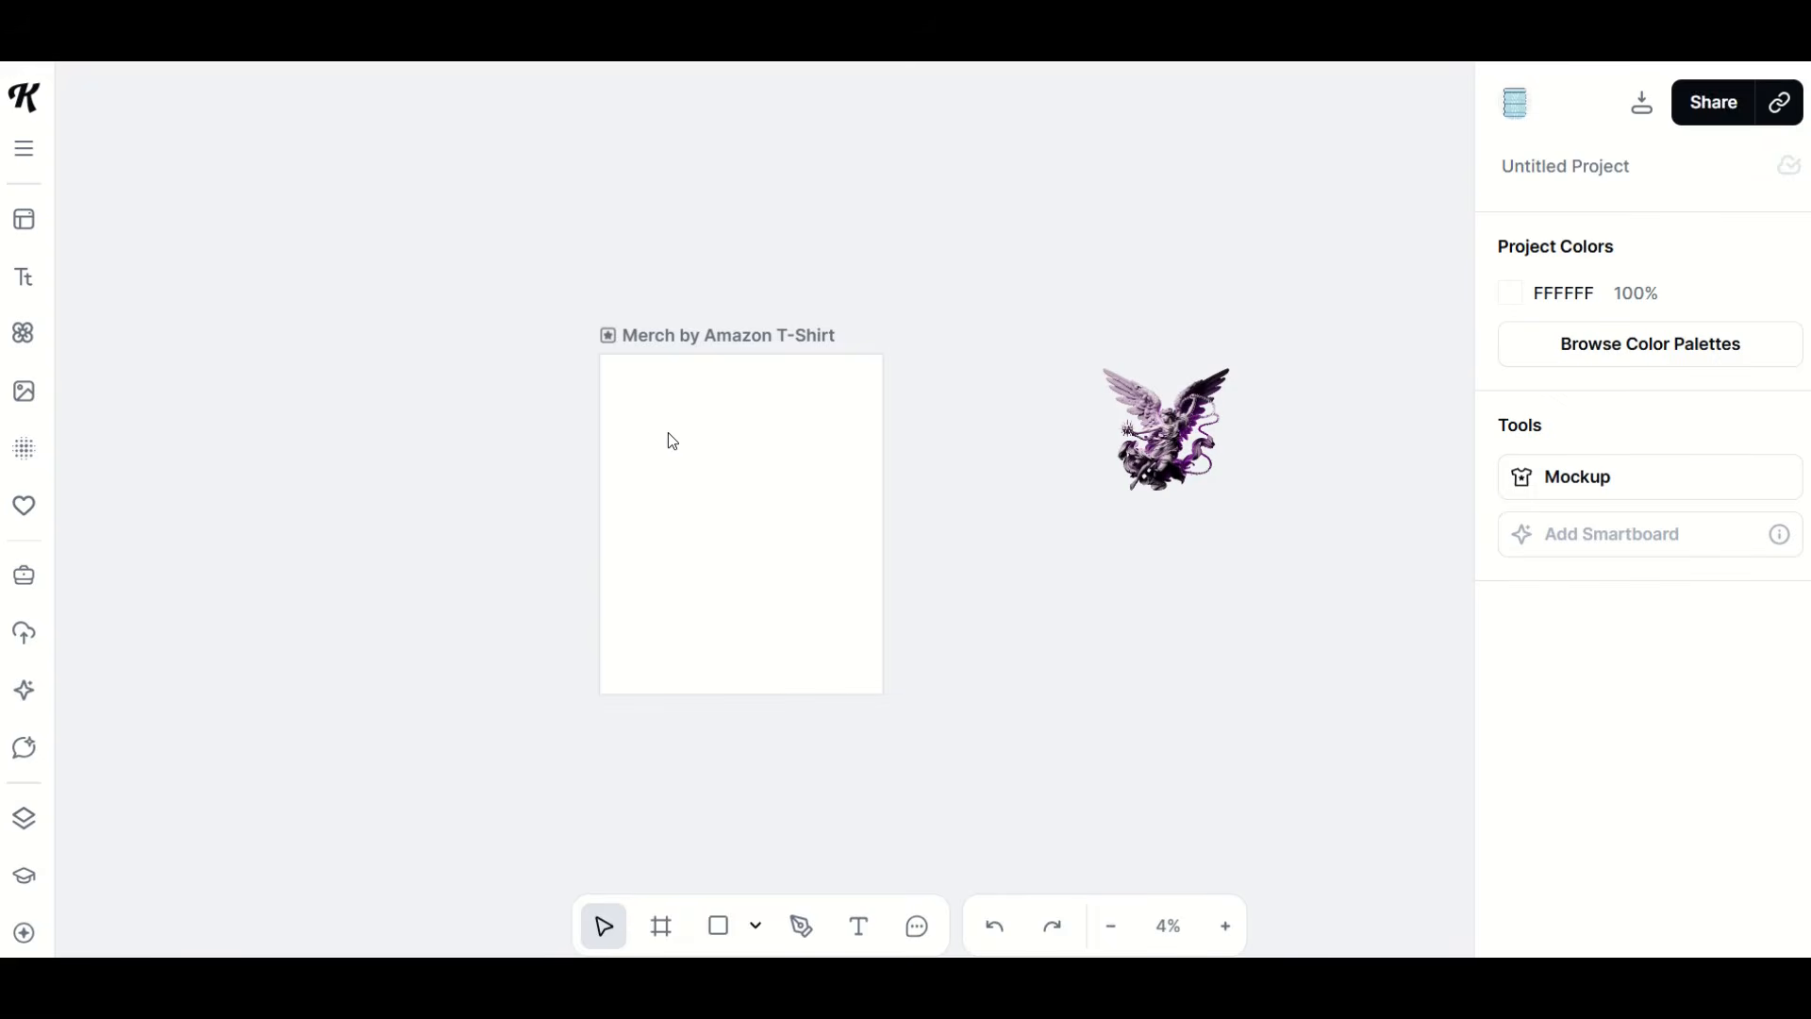
scroll(668, 432, down, 2)
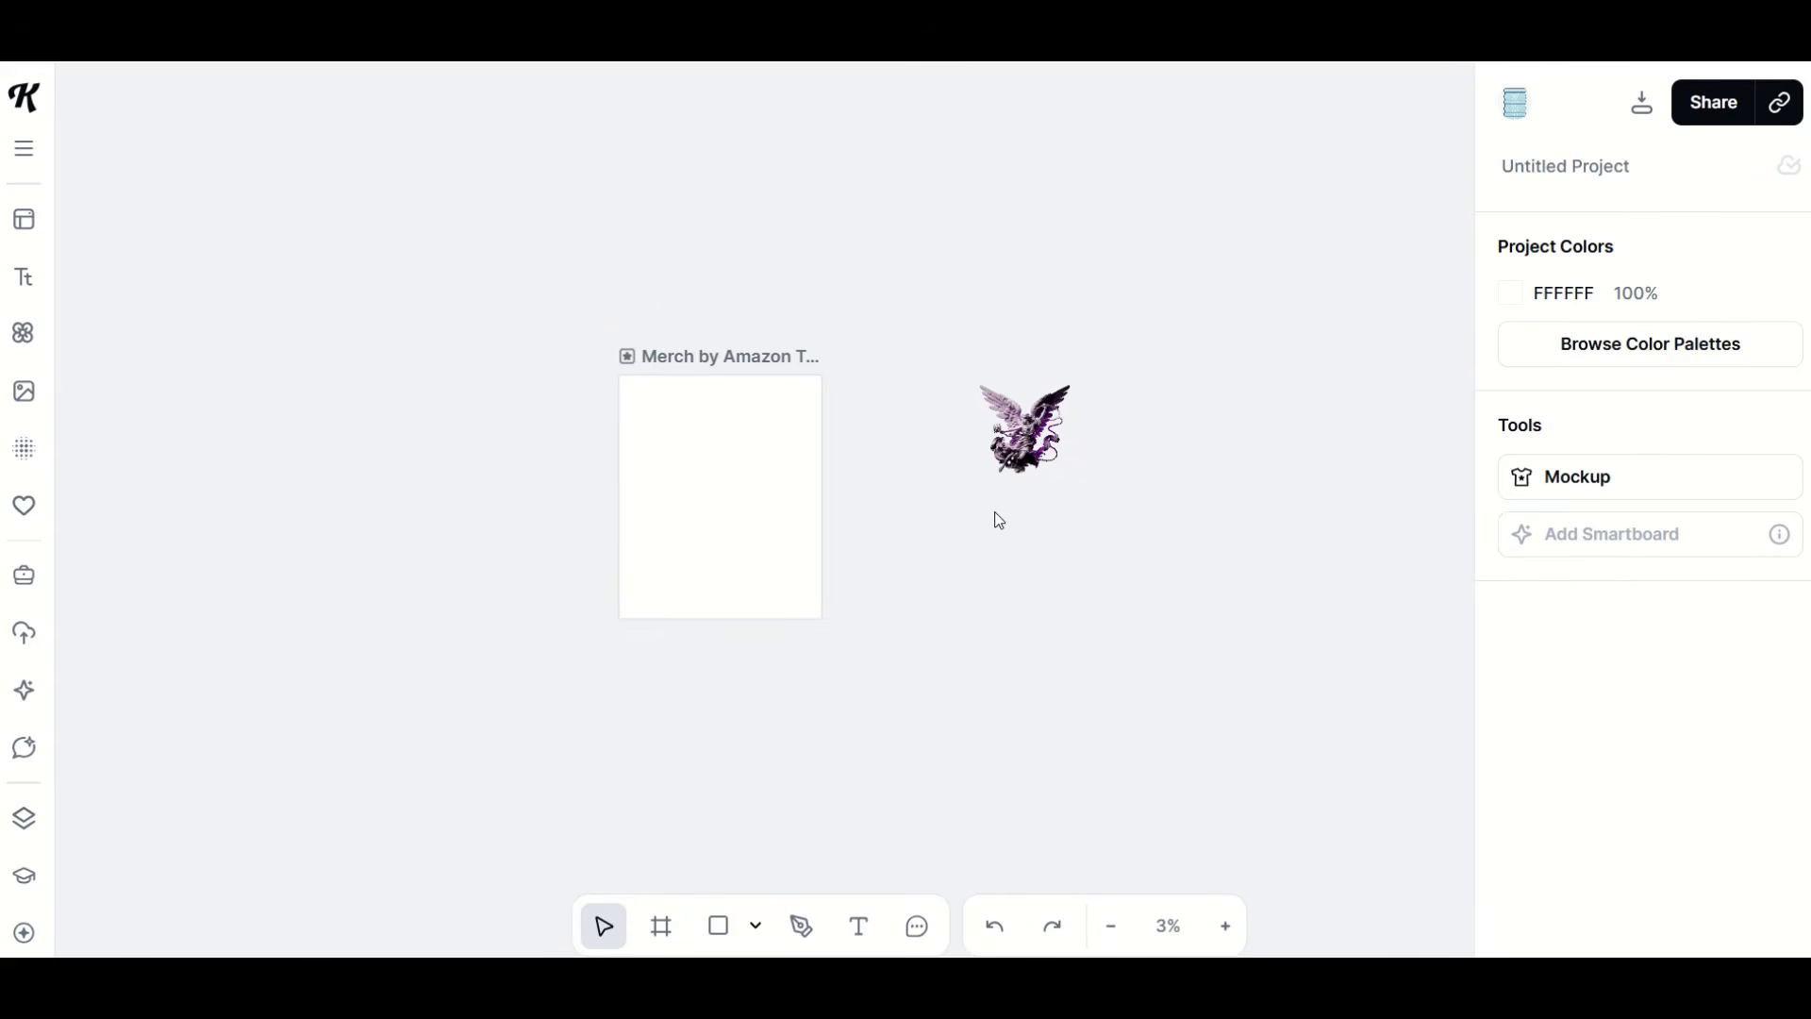
click(1016, 469)
drag(1016, 469, 717, 509)
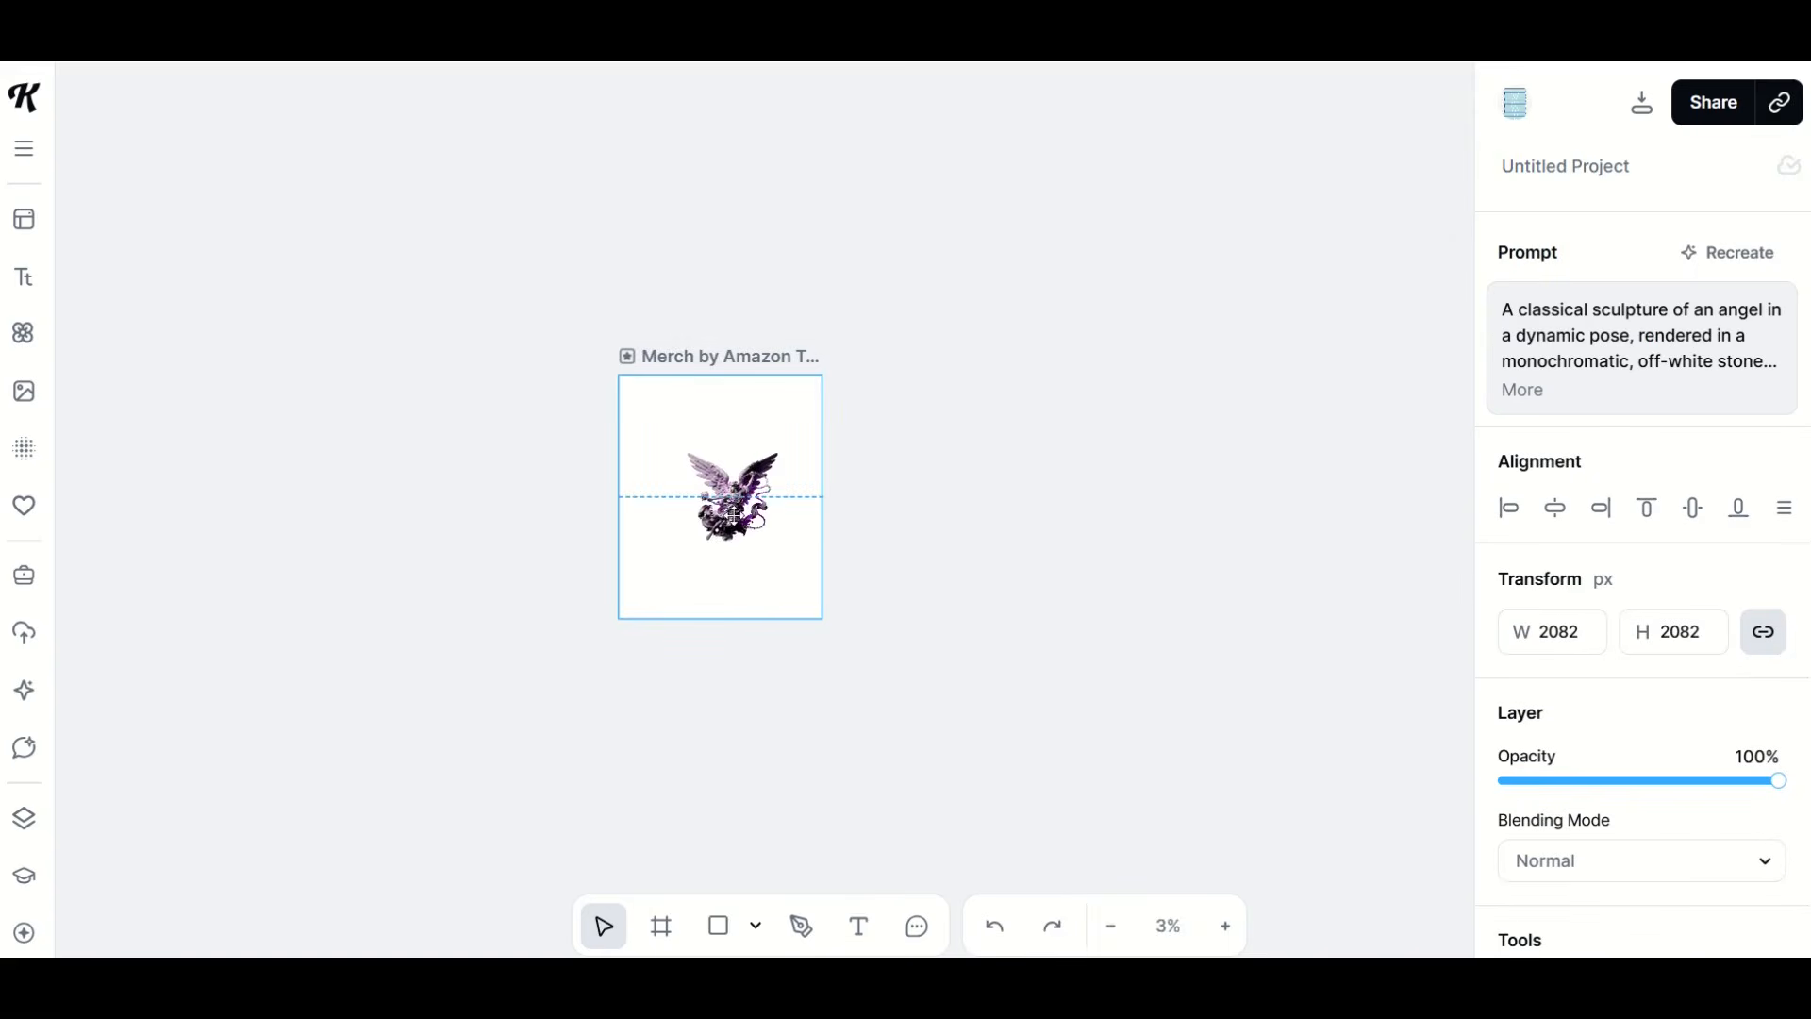
scroll(714, 505, up, 2)
scroll(713, 507, up, 3)
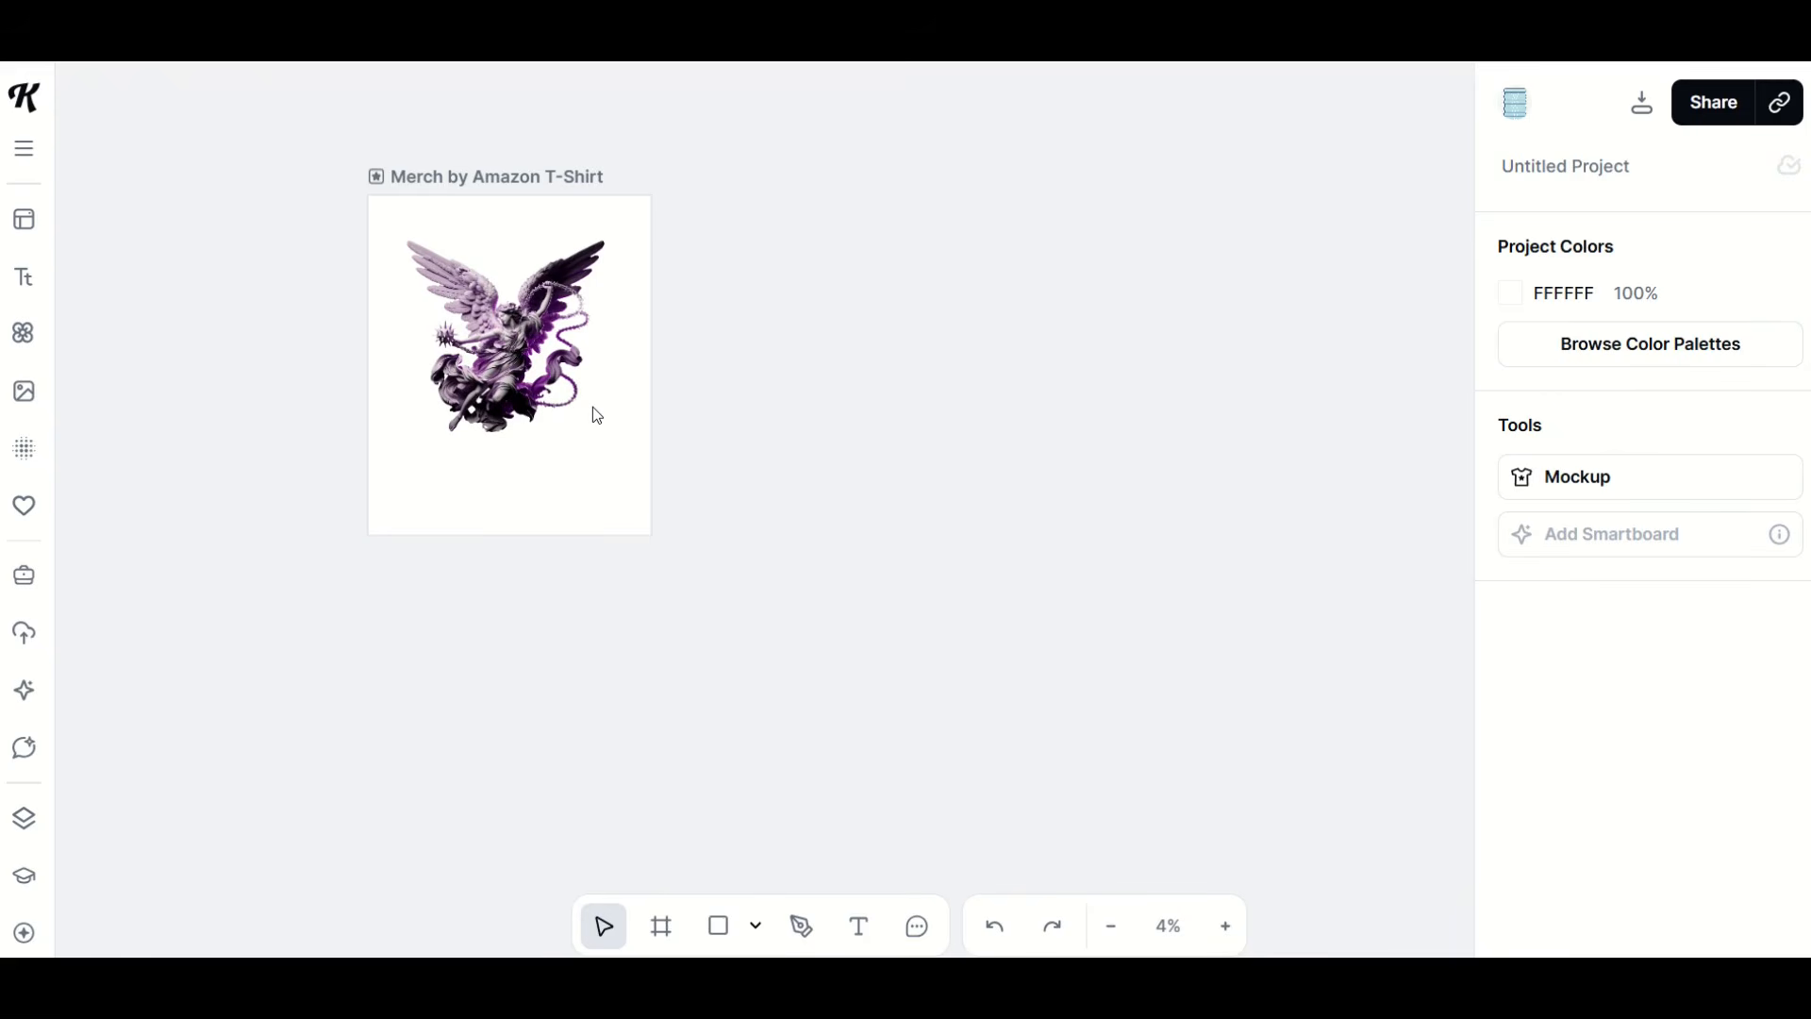
scroll(592, 405, down, 2)
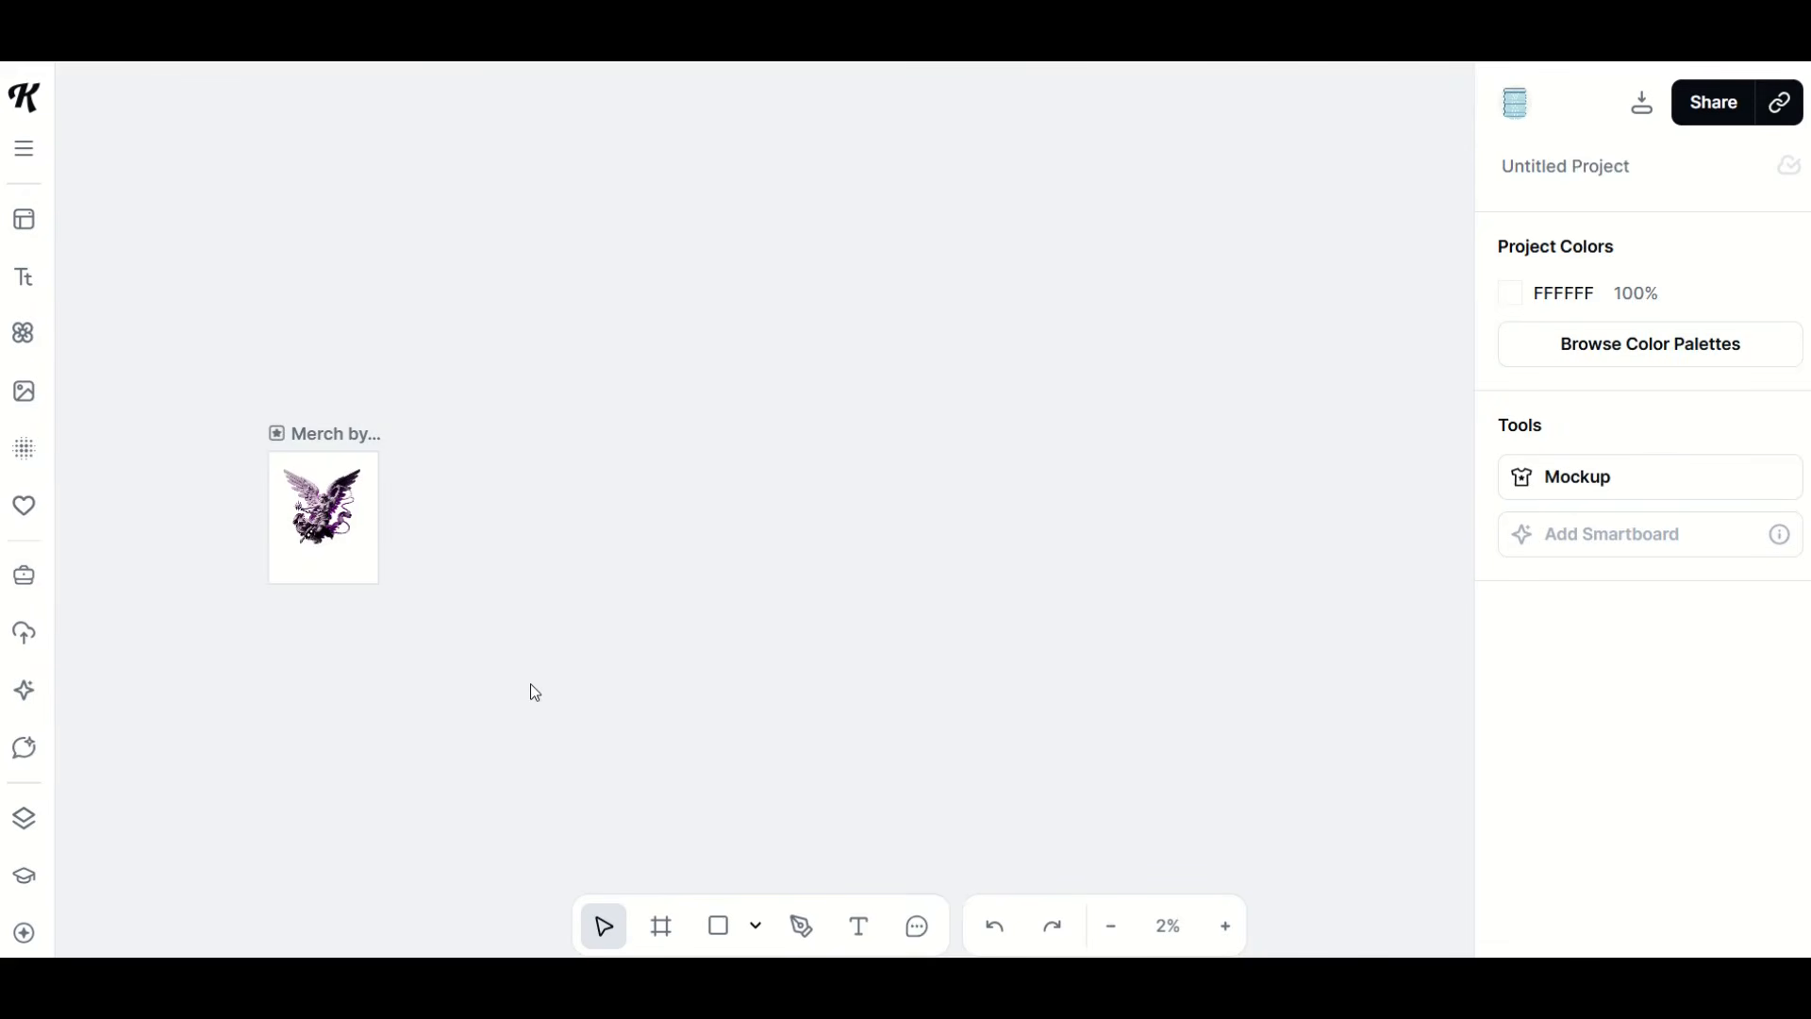
Move the ITALY text up over the angel, send it one layer backward, and undo that reordering
key(shift+1)
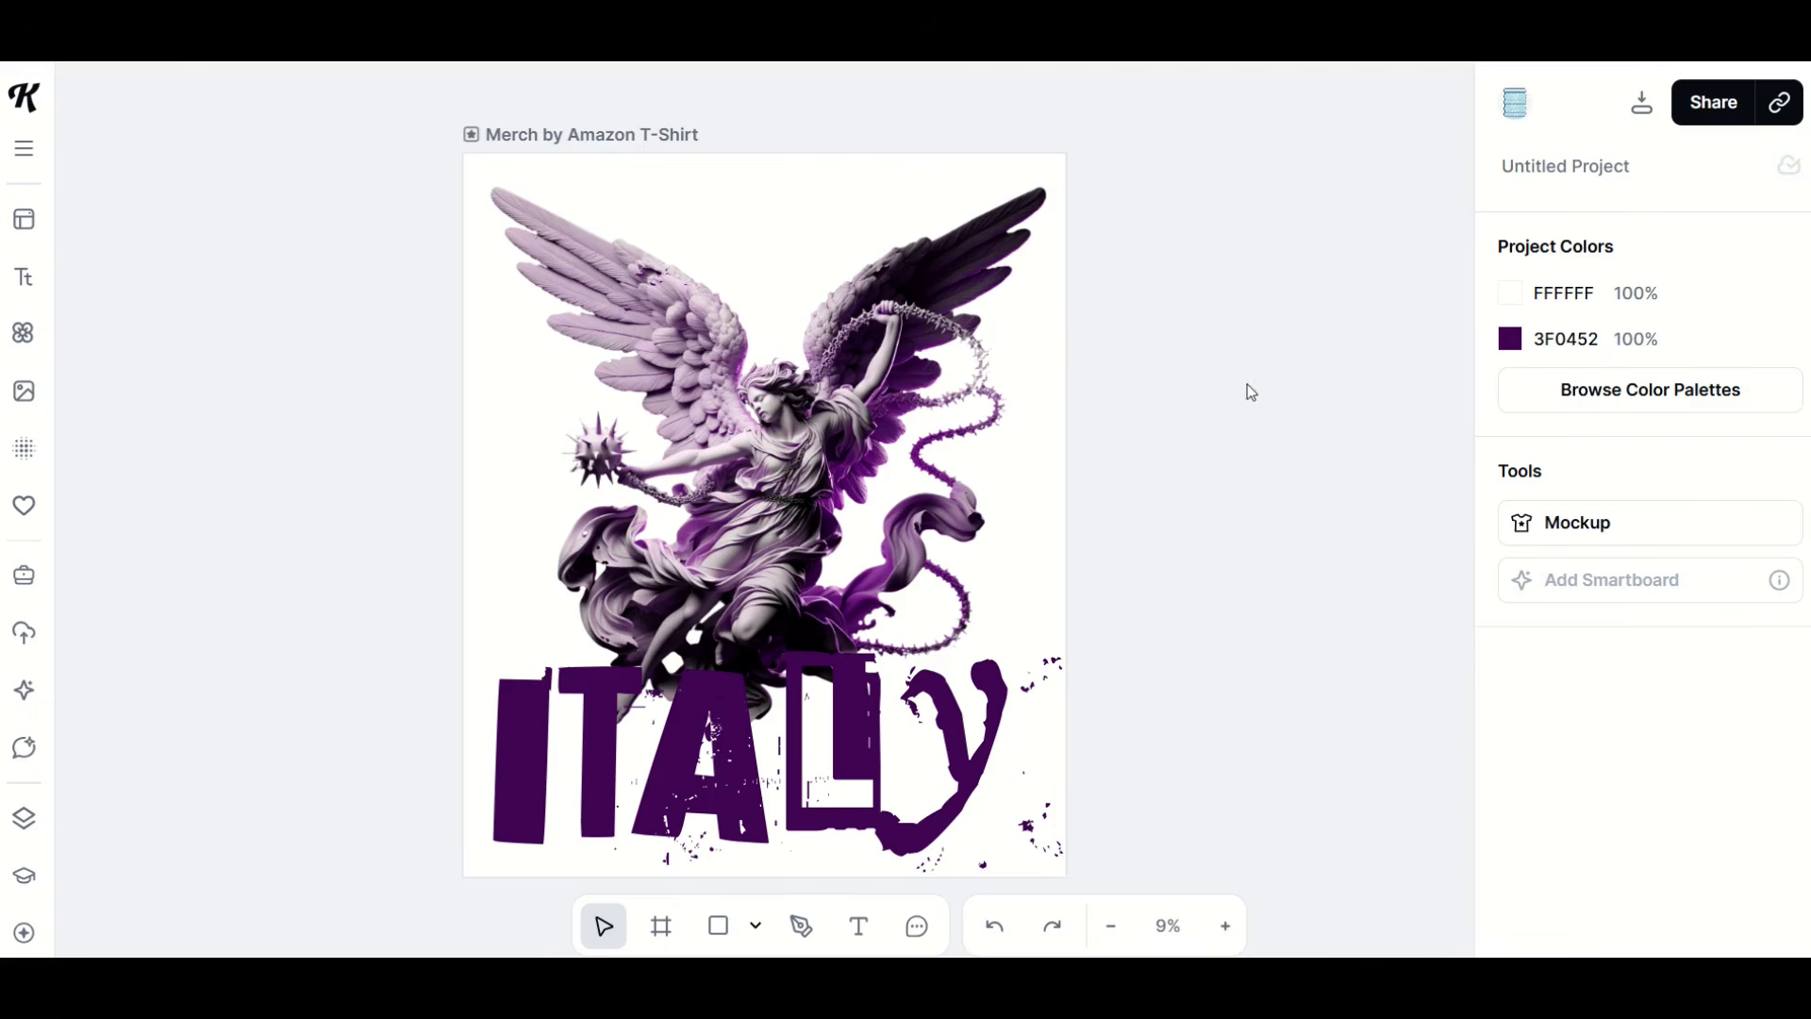
click(676, 747)
drag(676, 747, 677, 521)
right_click(678, 525)
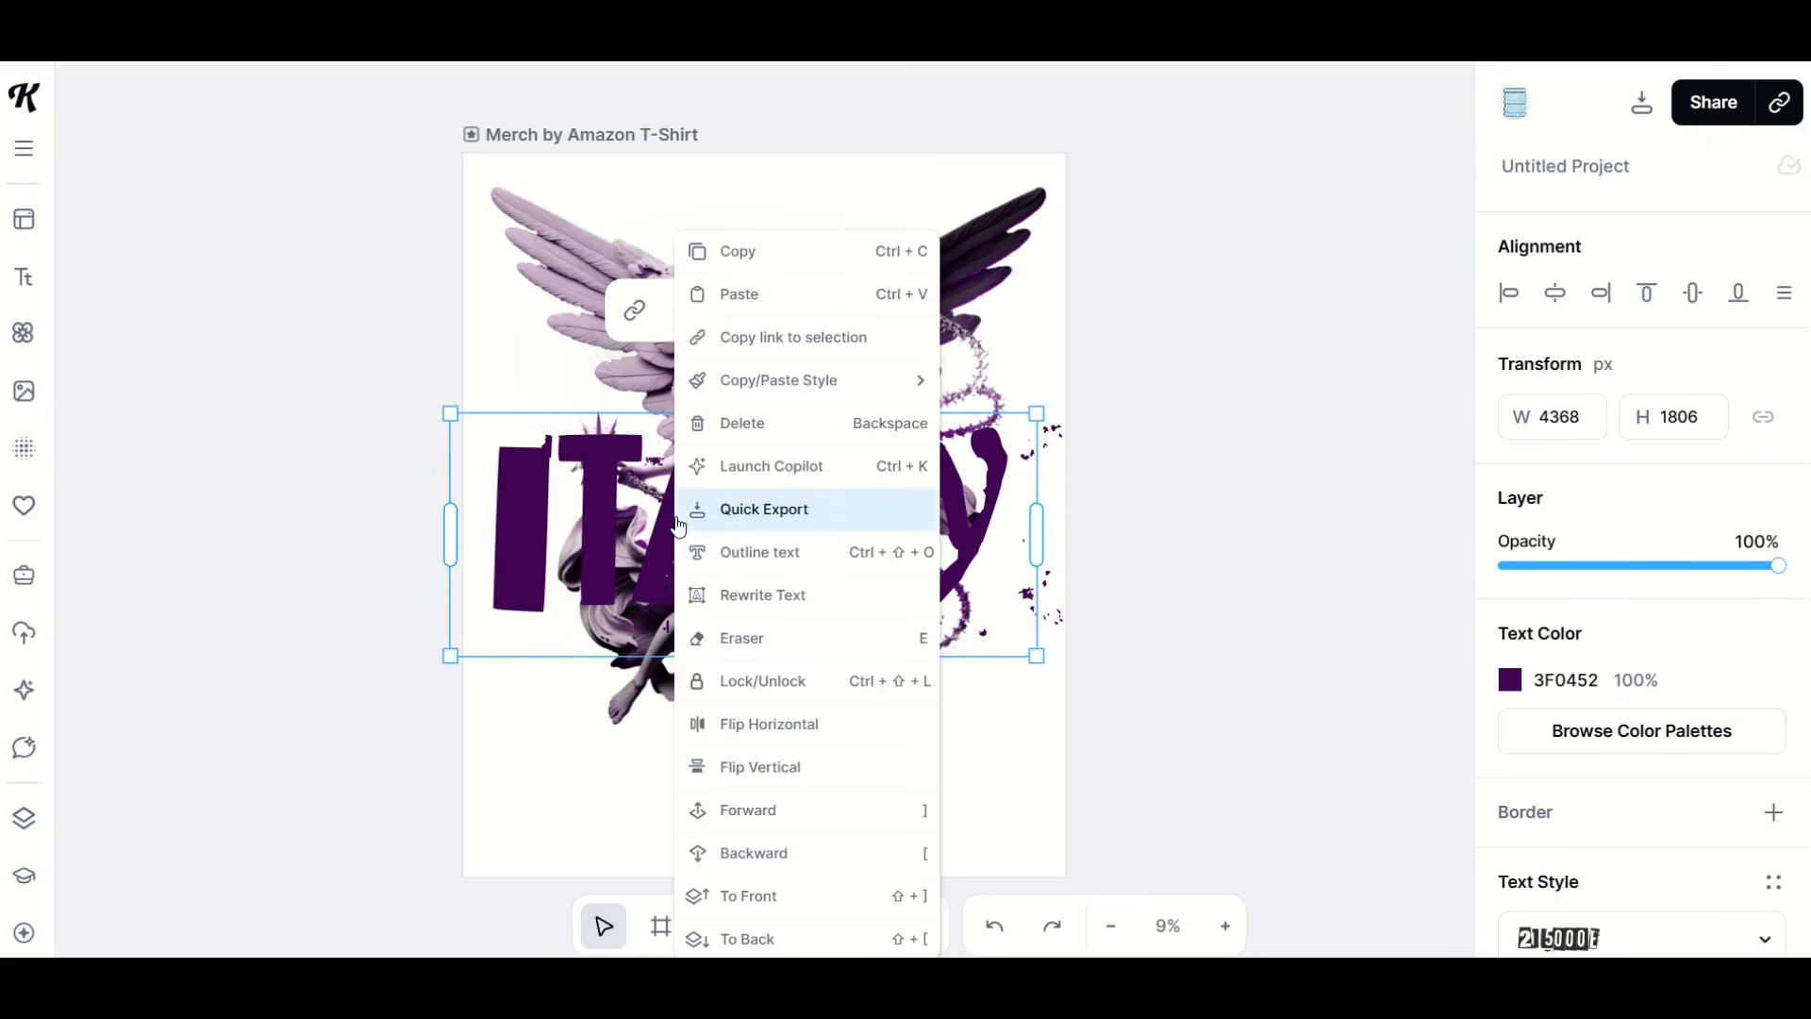
click(753, 853)
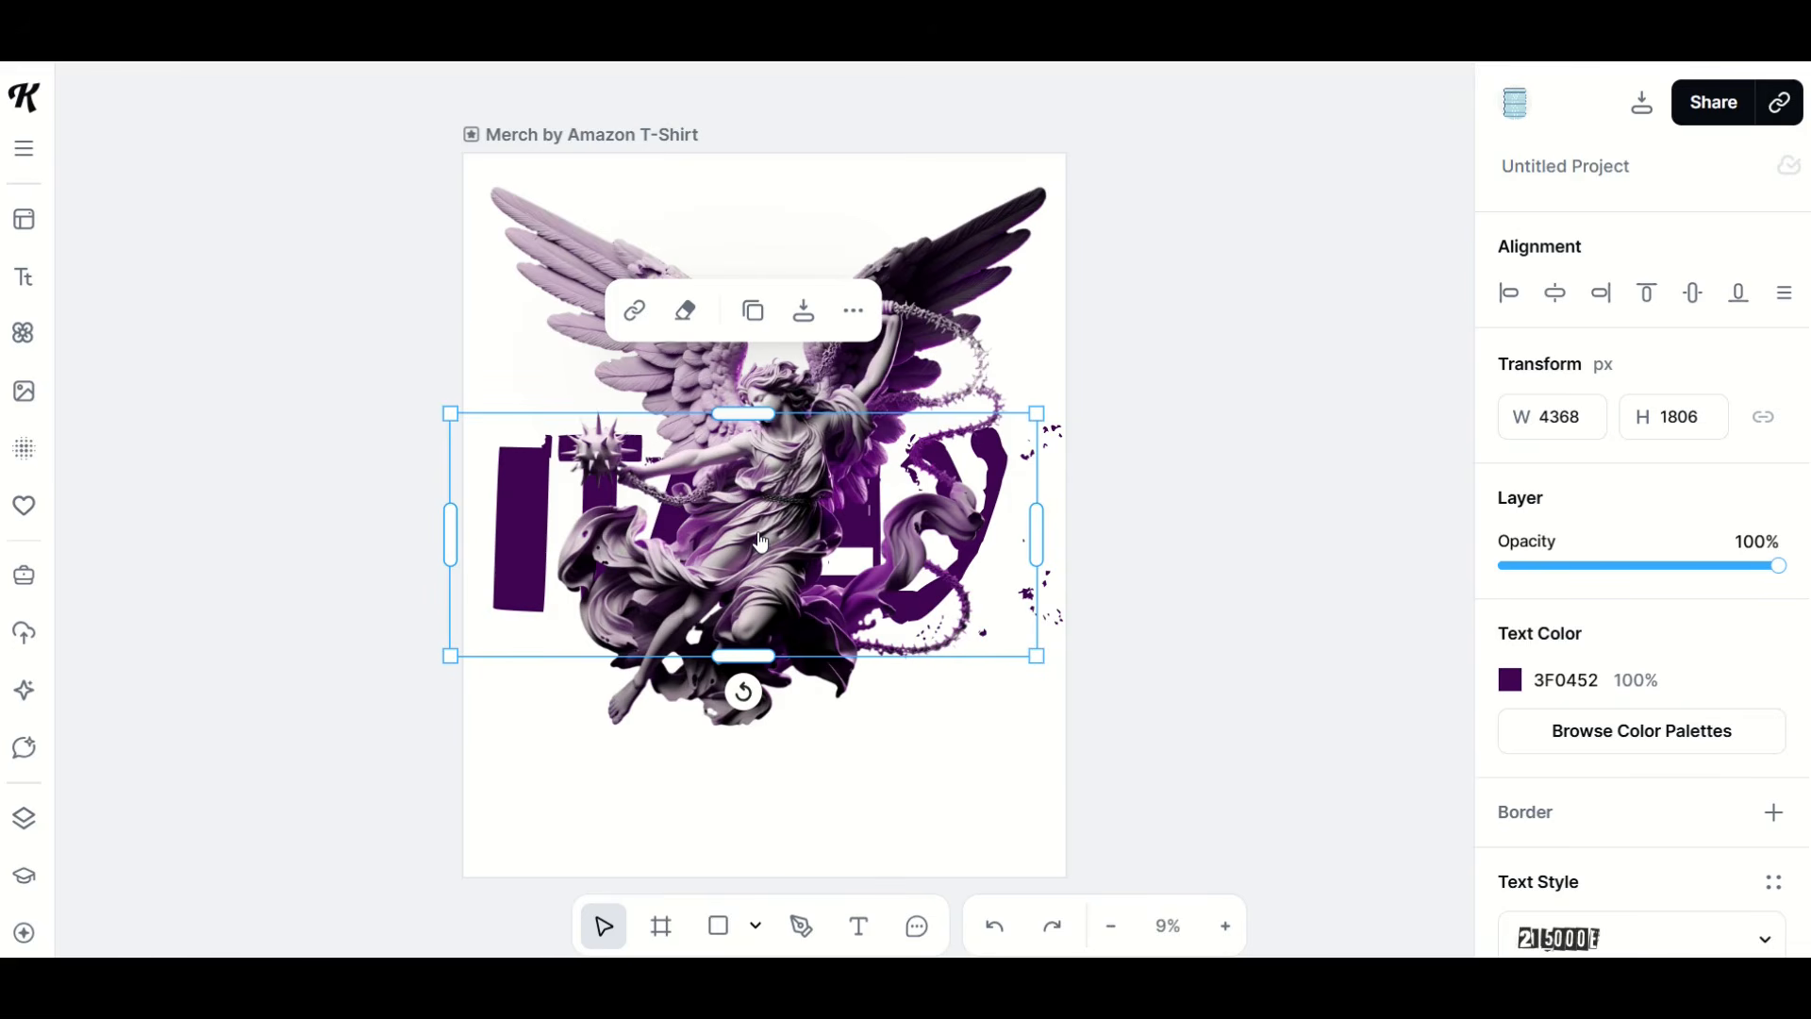
key(ctrl+z)
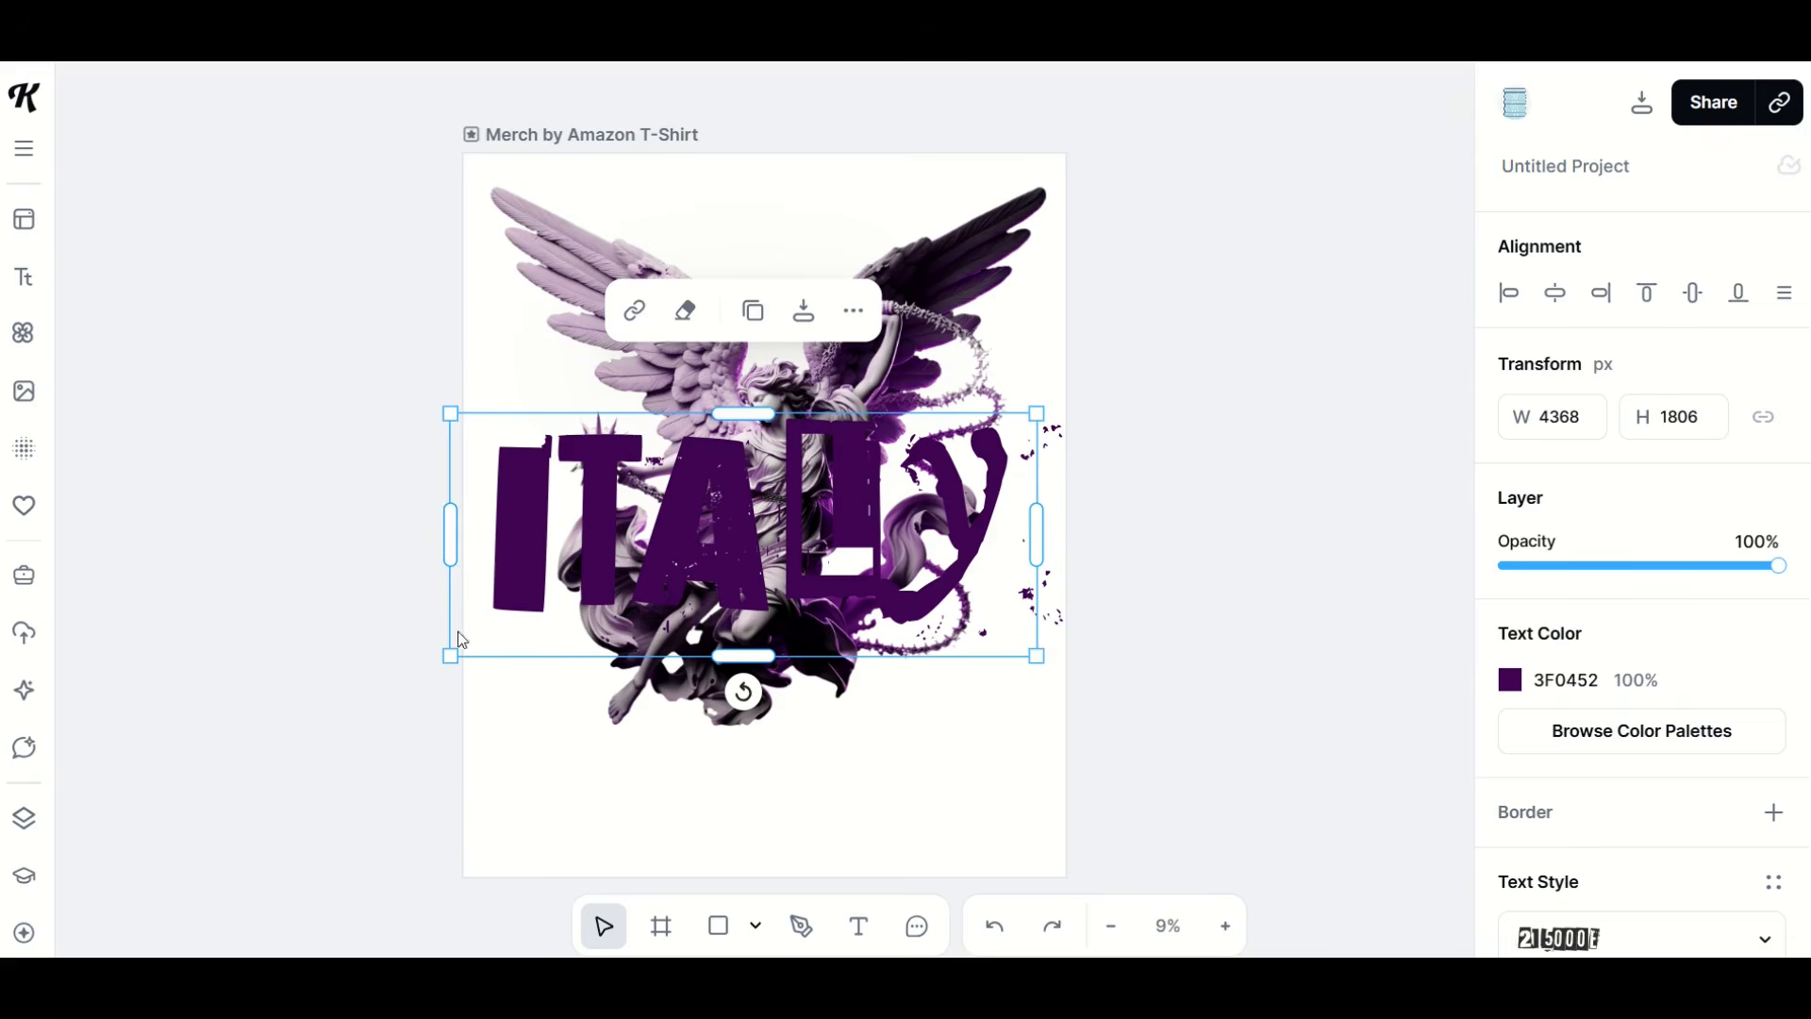
Reorder the artboard's layers so that the ITALY text sits directly beneath ILLUSTRATION
click(660, 876)
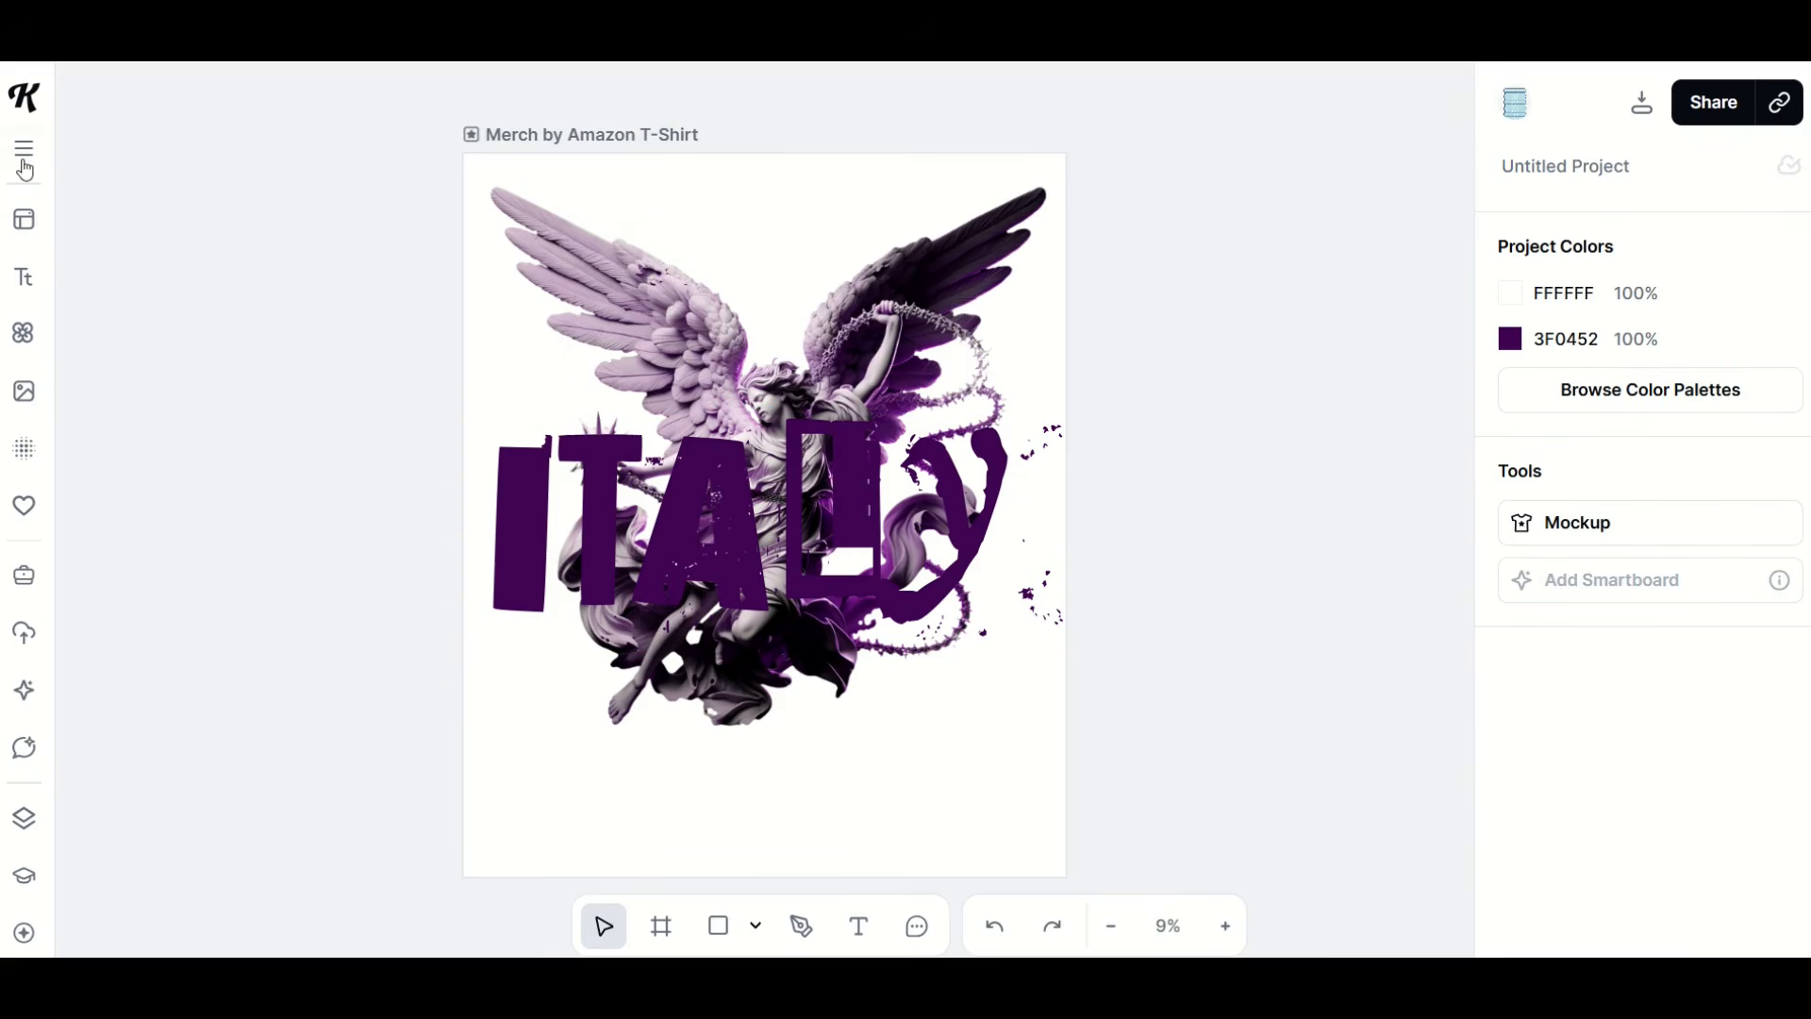
click(25, 819)
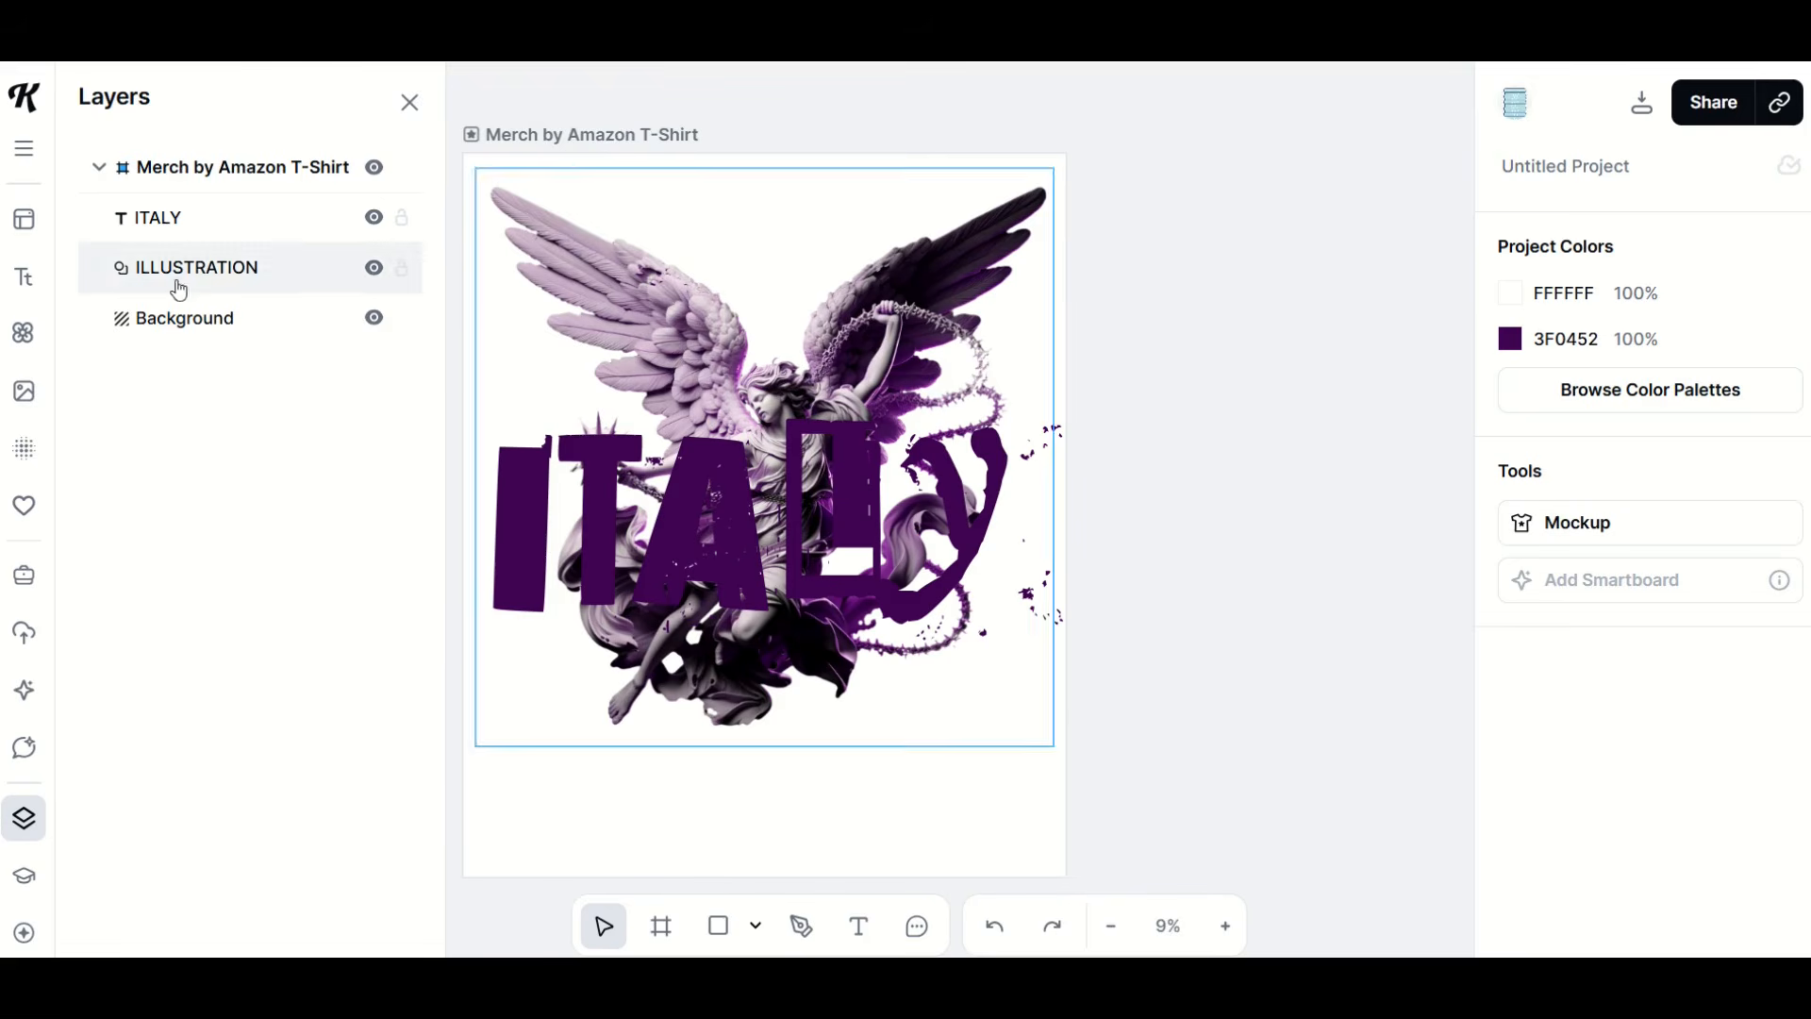
click(191, 340)
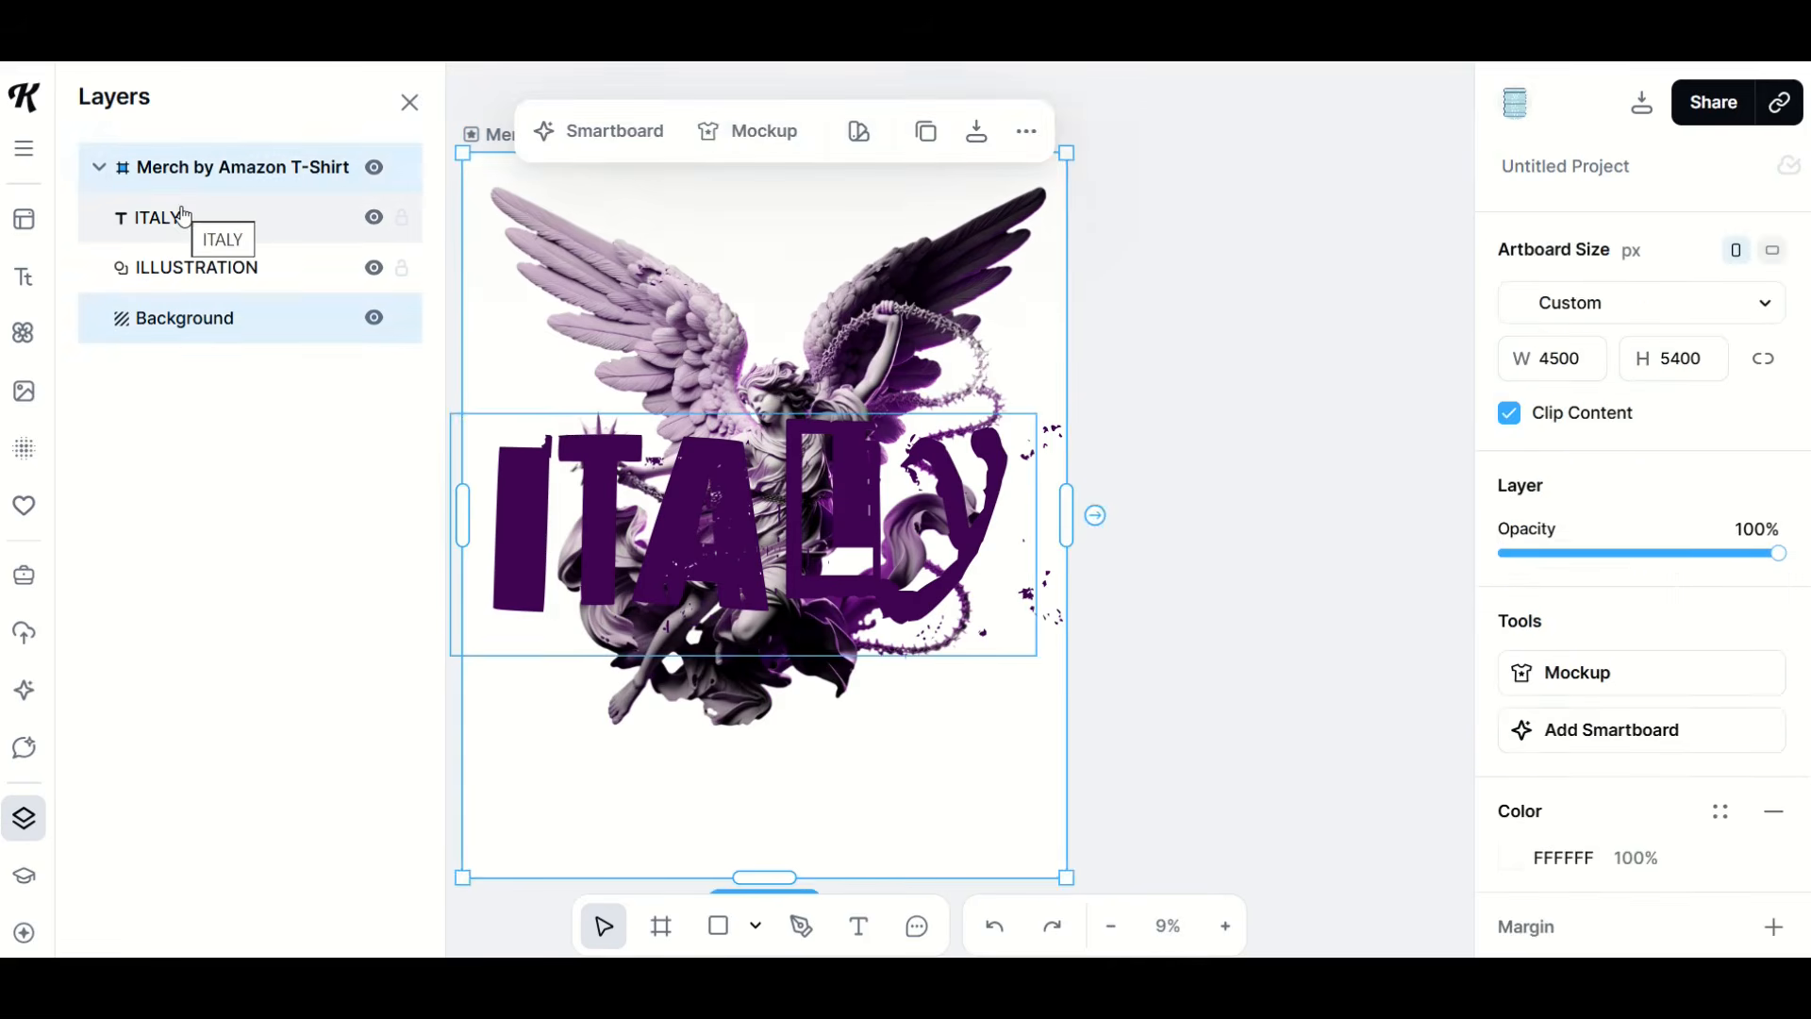
click(184, 218)
drag(184, 225, 183, 292)
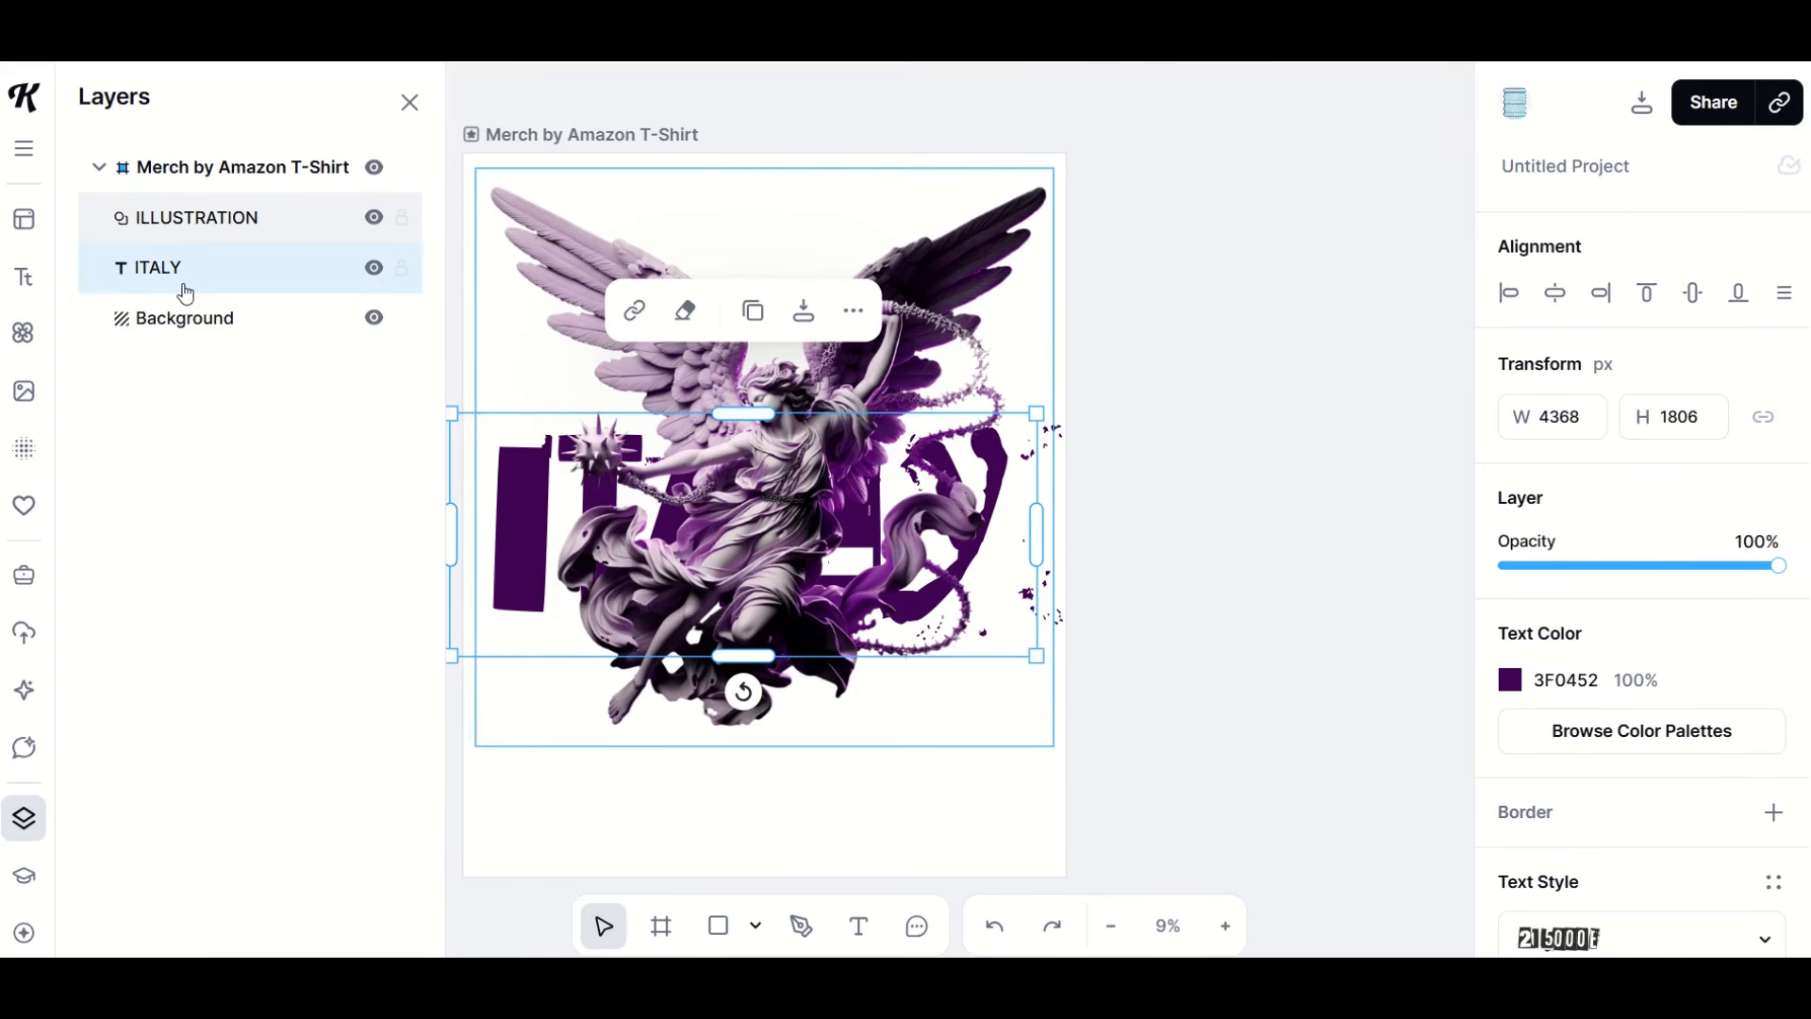
Move the ITALY text down to the artboard's lower edge behind the angel's feet and hide the Background layer
drag(684, 557, 684, 778)
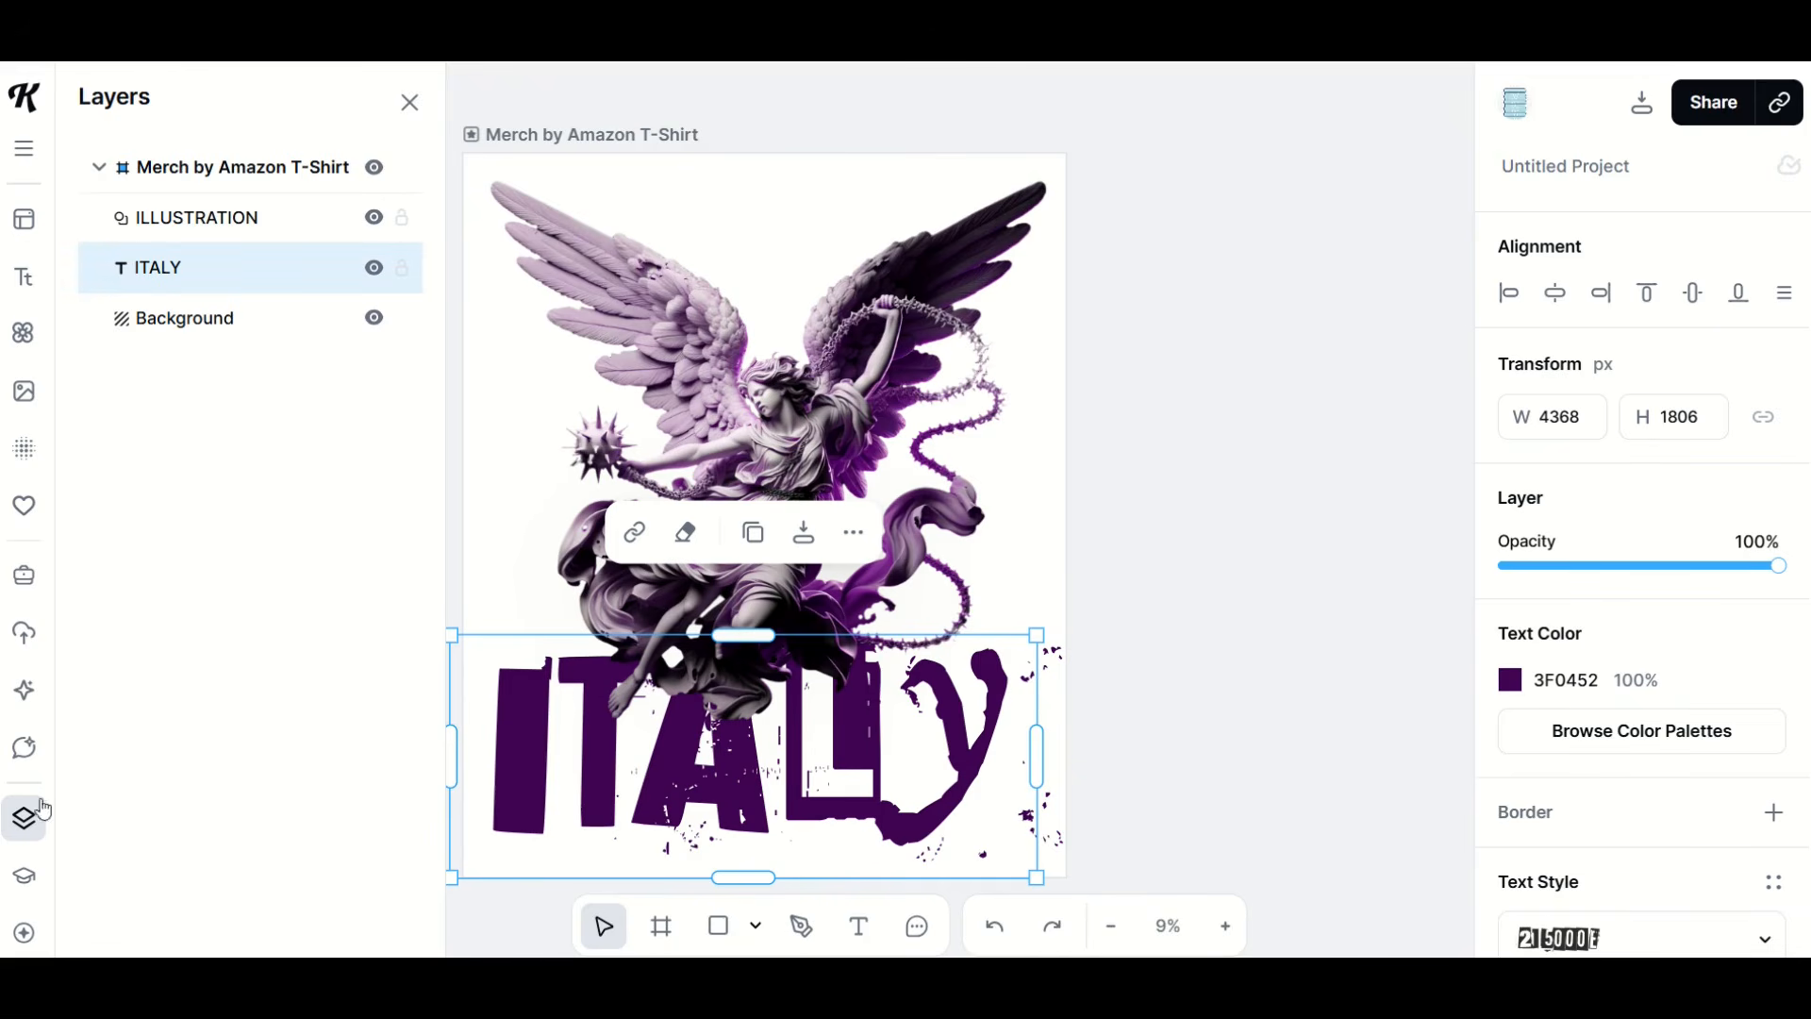
click(374, 321)
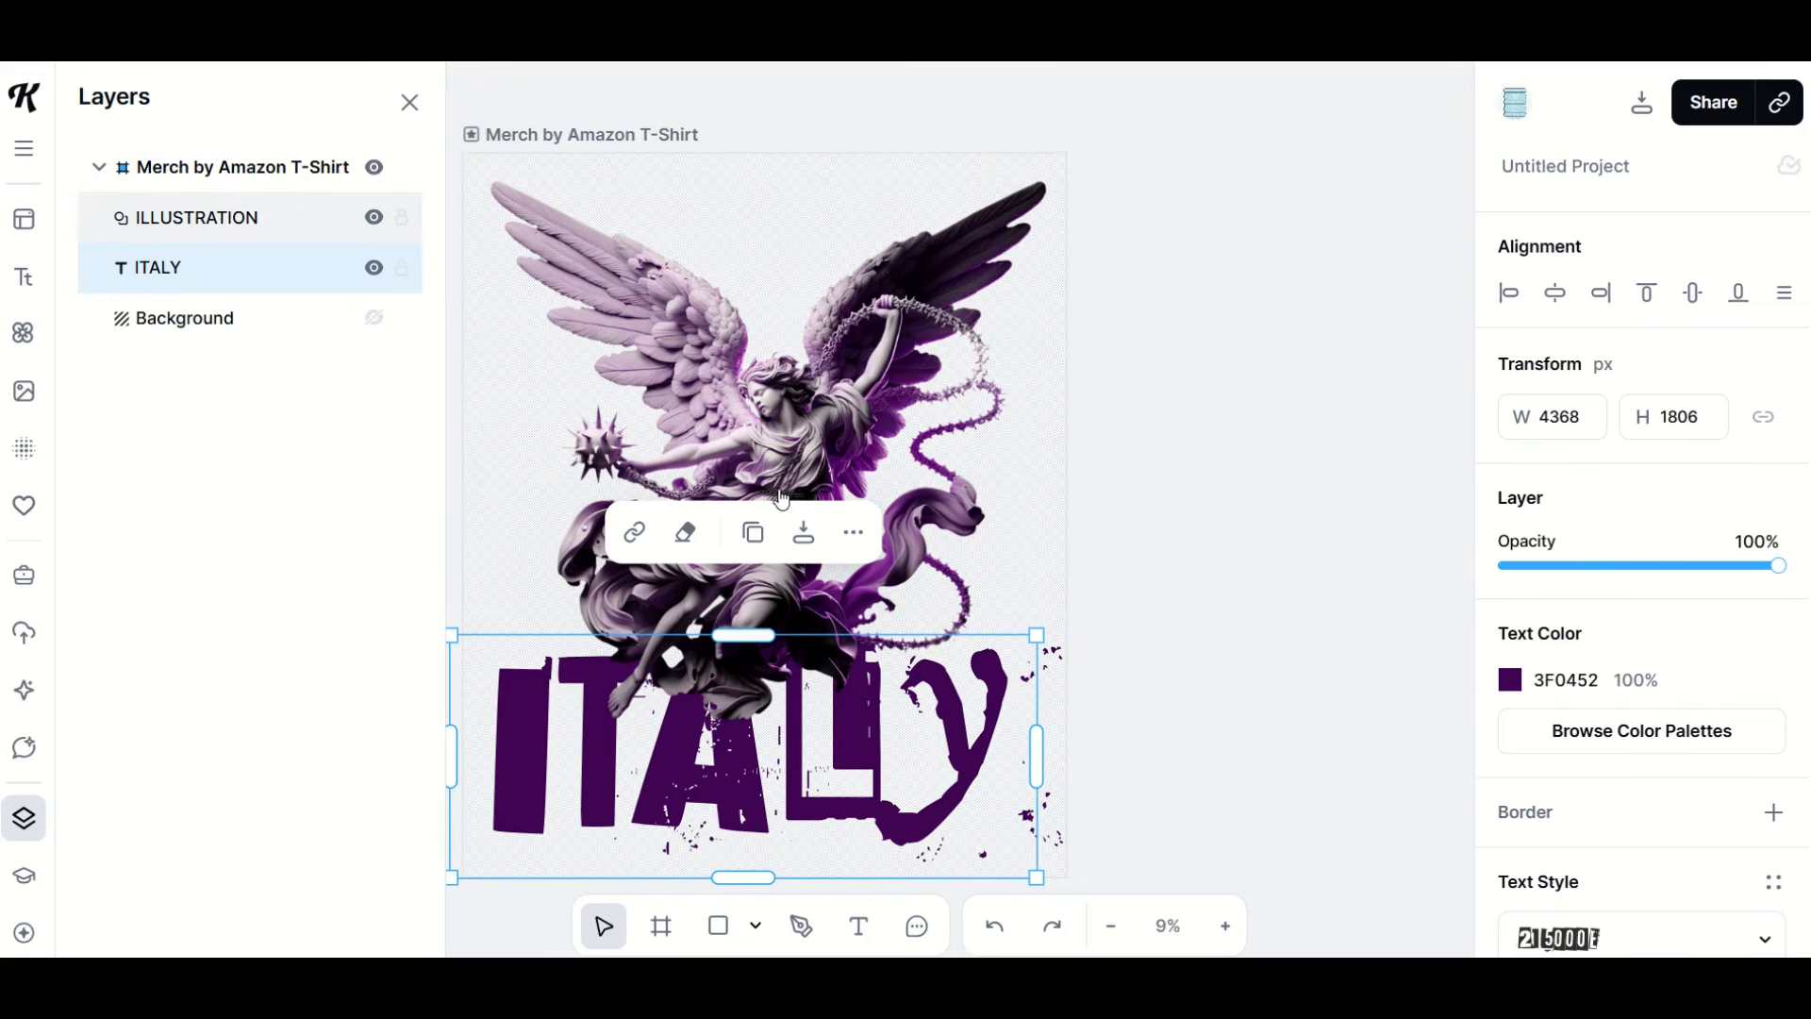
click(1270, 538)
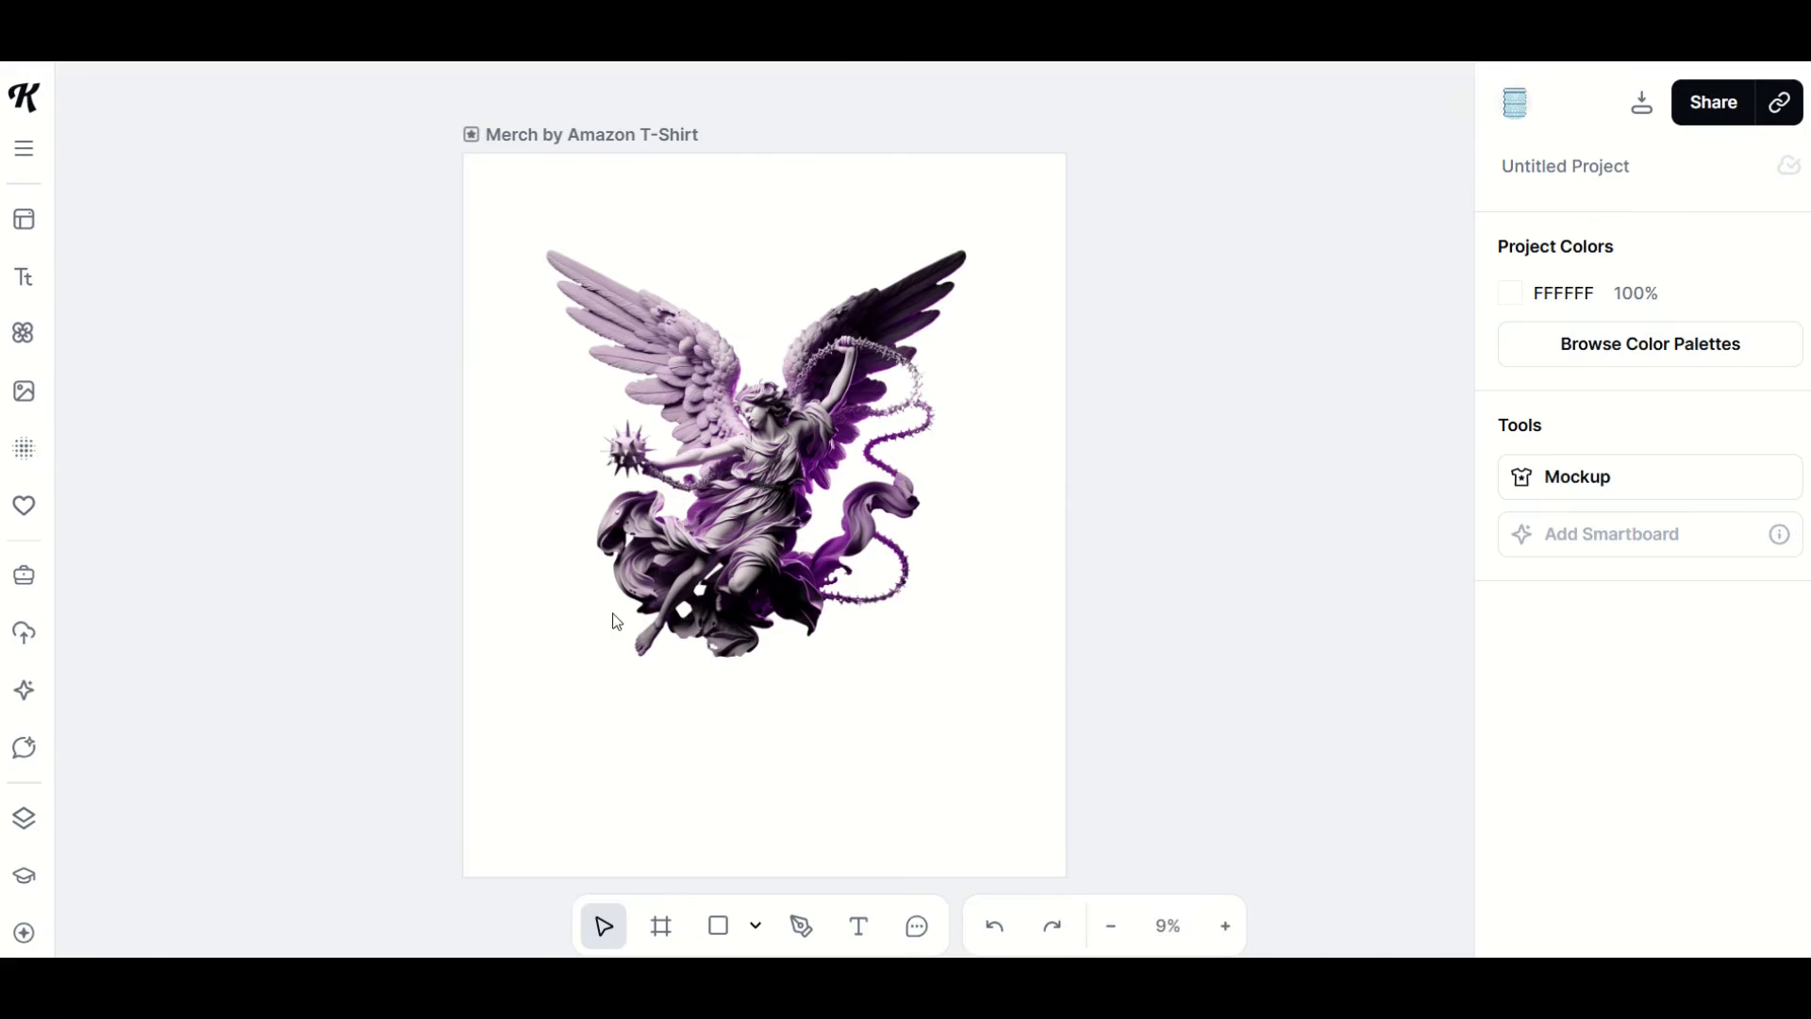
Enlarge the angel illustration to about 4236 × 4236 px and center it in the upper part of the artboard
click(617, 622)
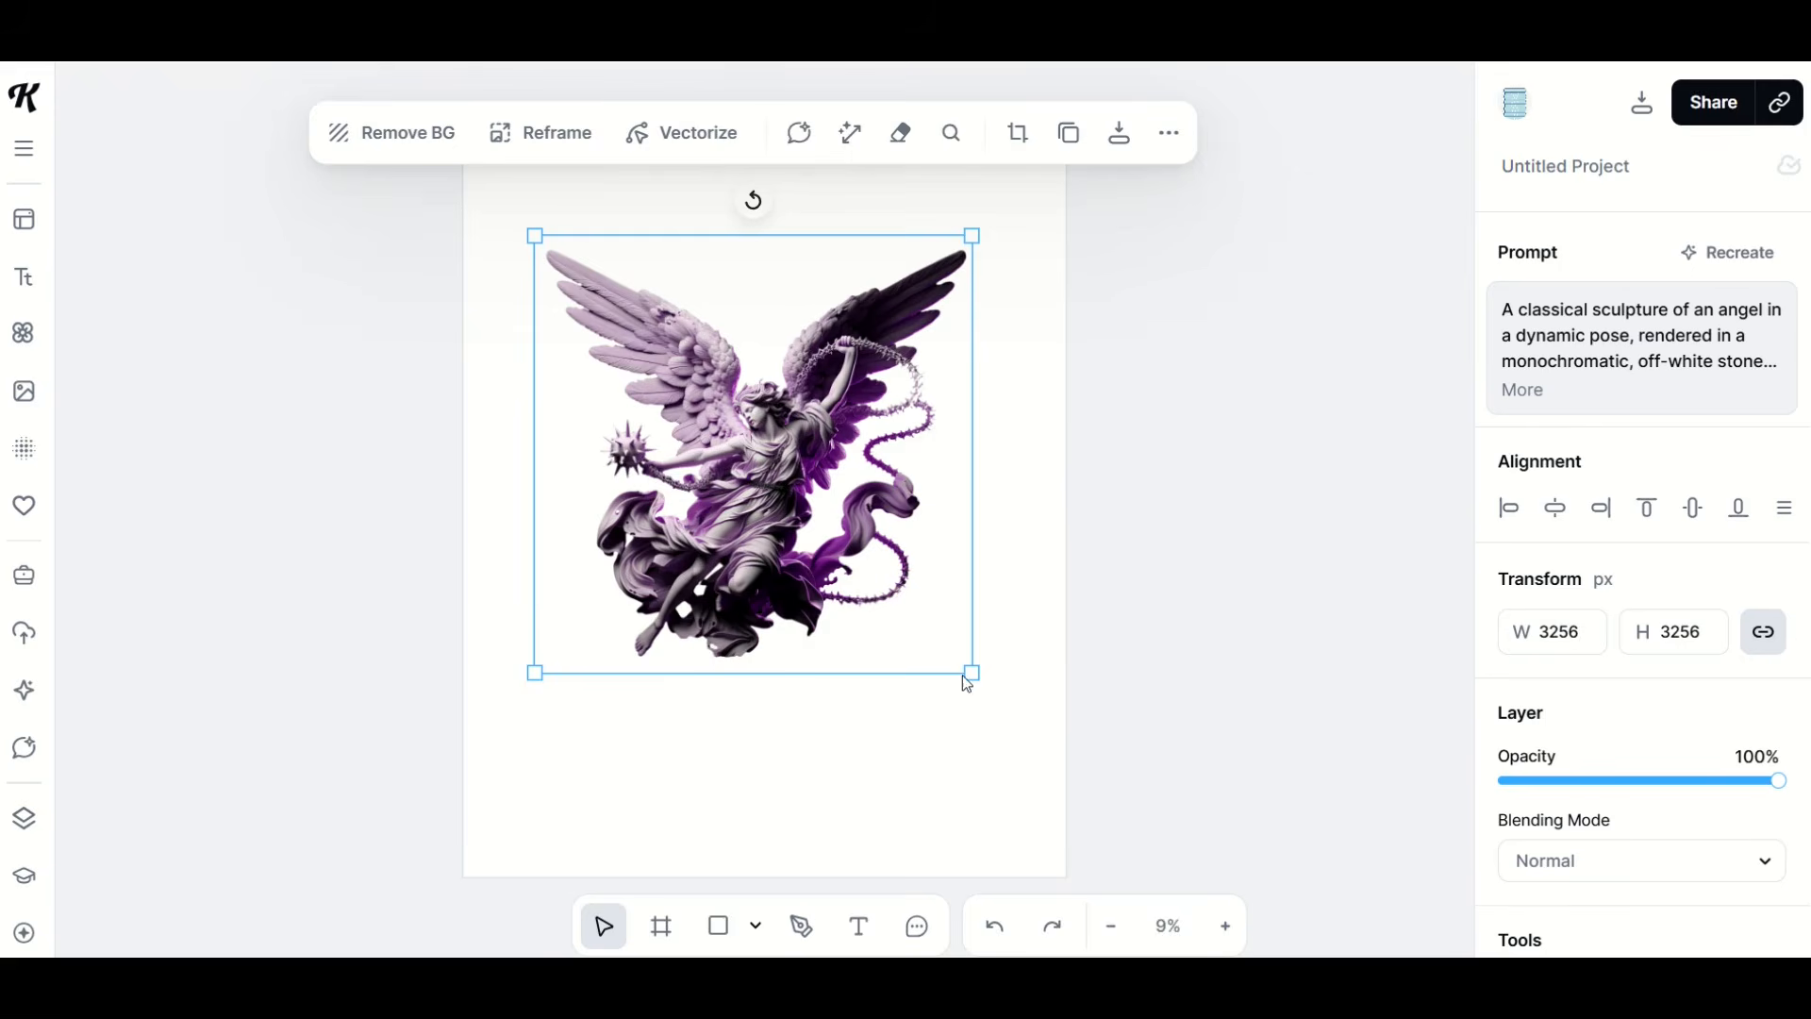
drag(972, 675, 1076, 841)
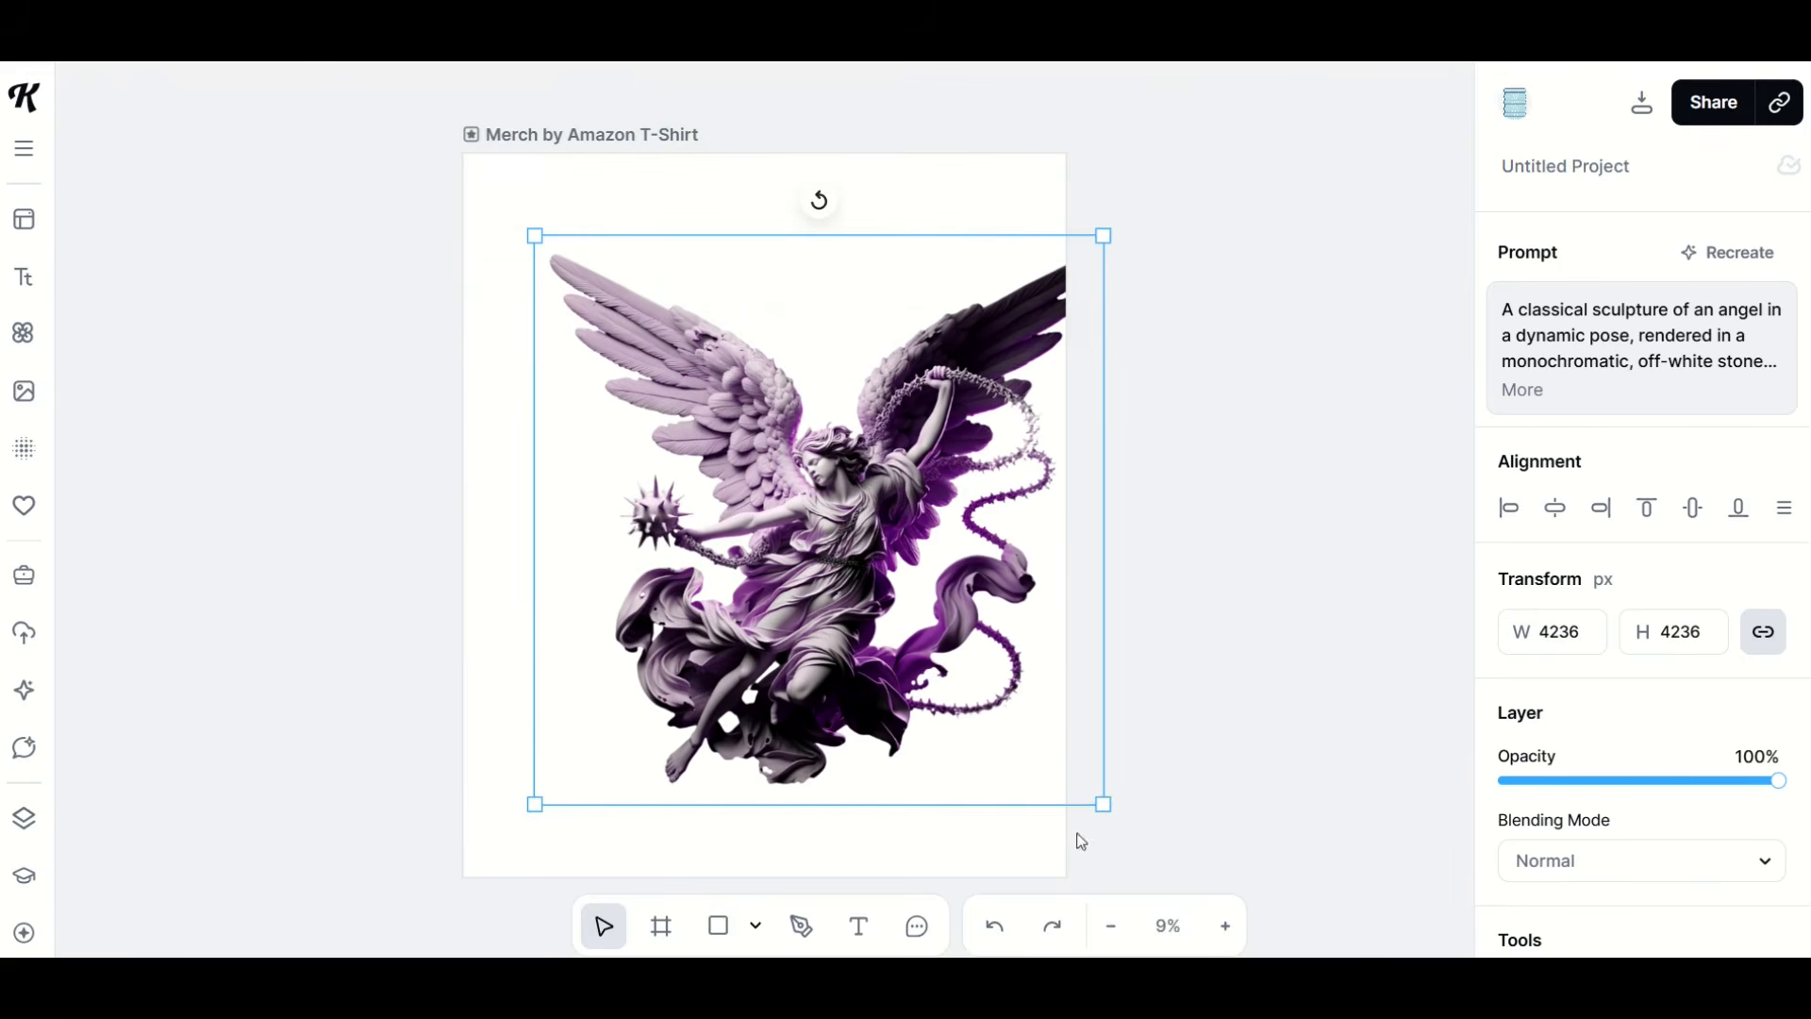
drag(851, 644, 768, 559)
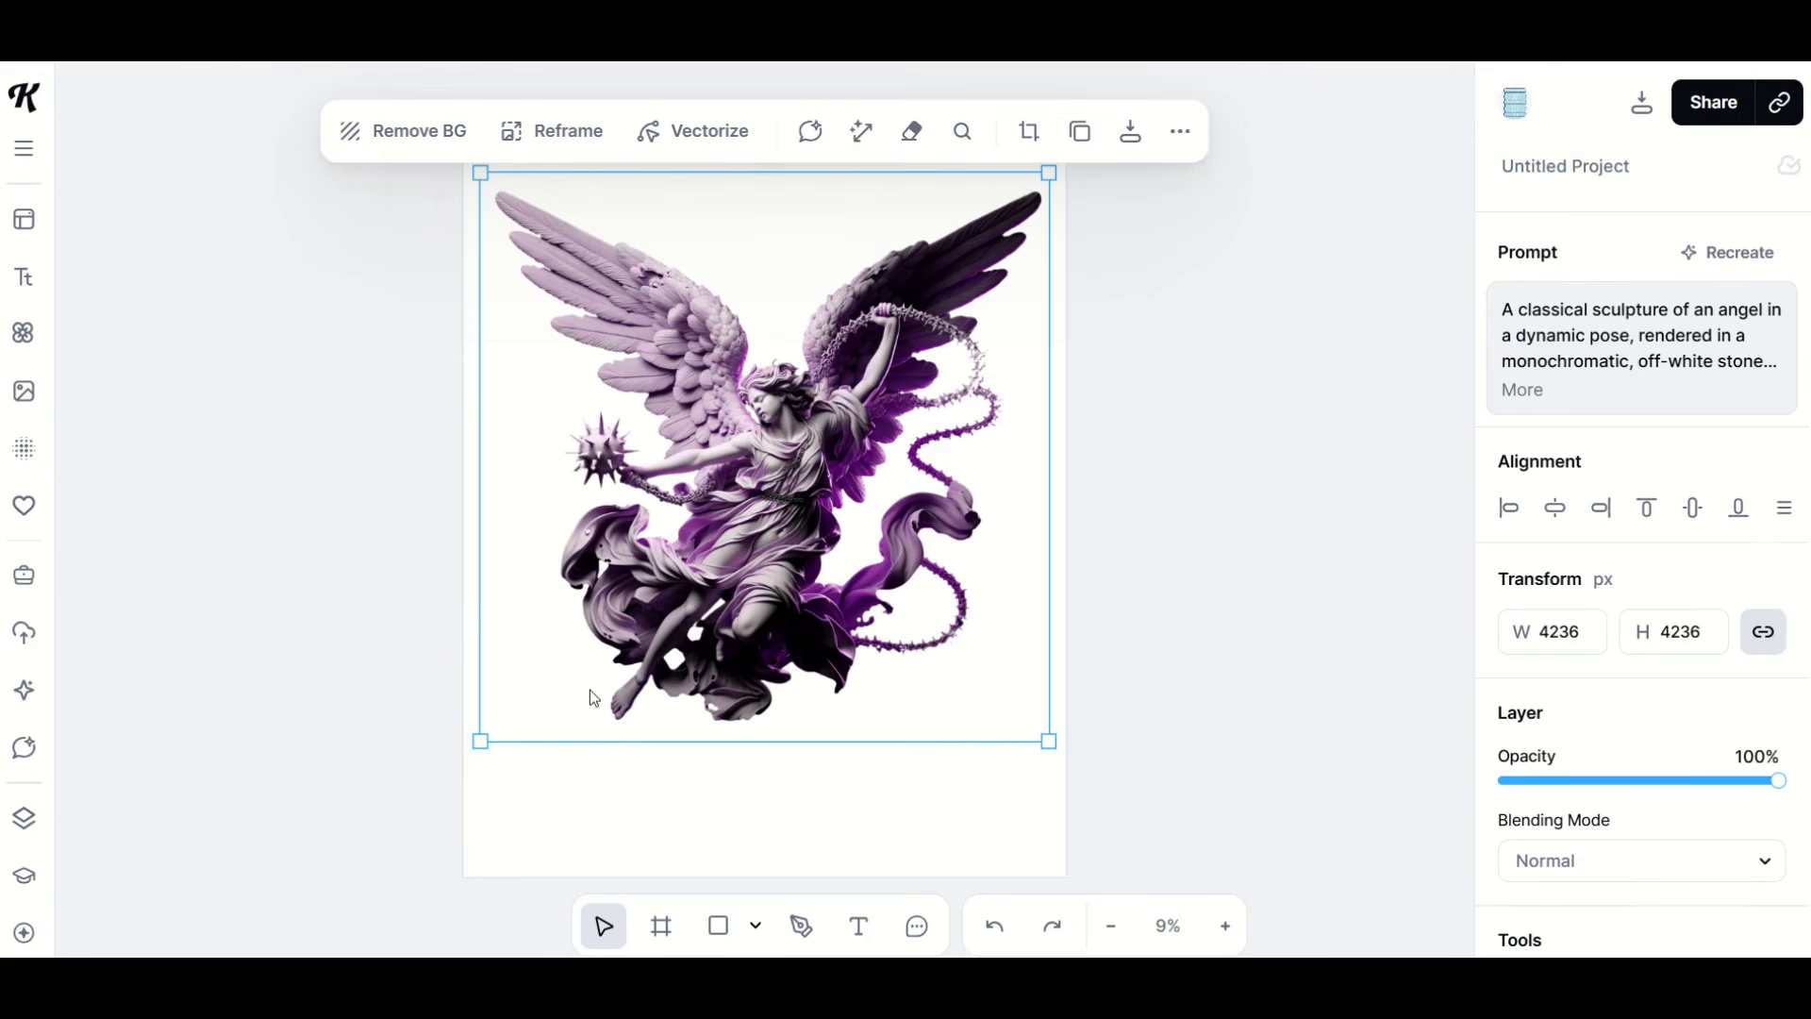